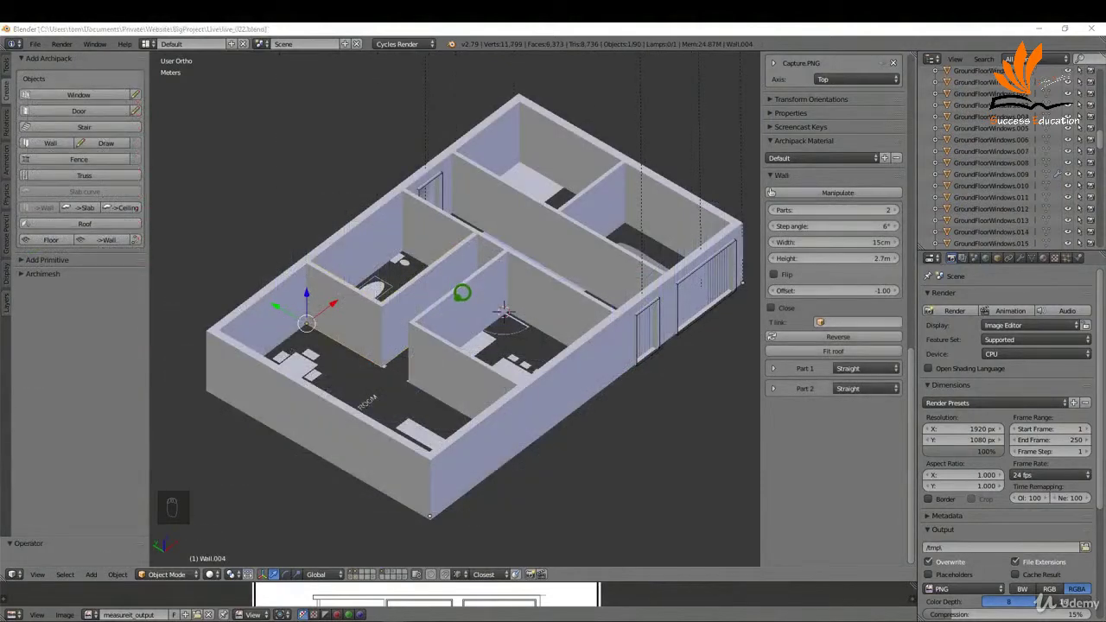
- Shorten the corridor wall beside the kitchen to 5.00 m, snapping its end to the corner of the kitchen wall
right_click(500, 237)
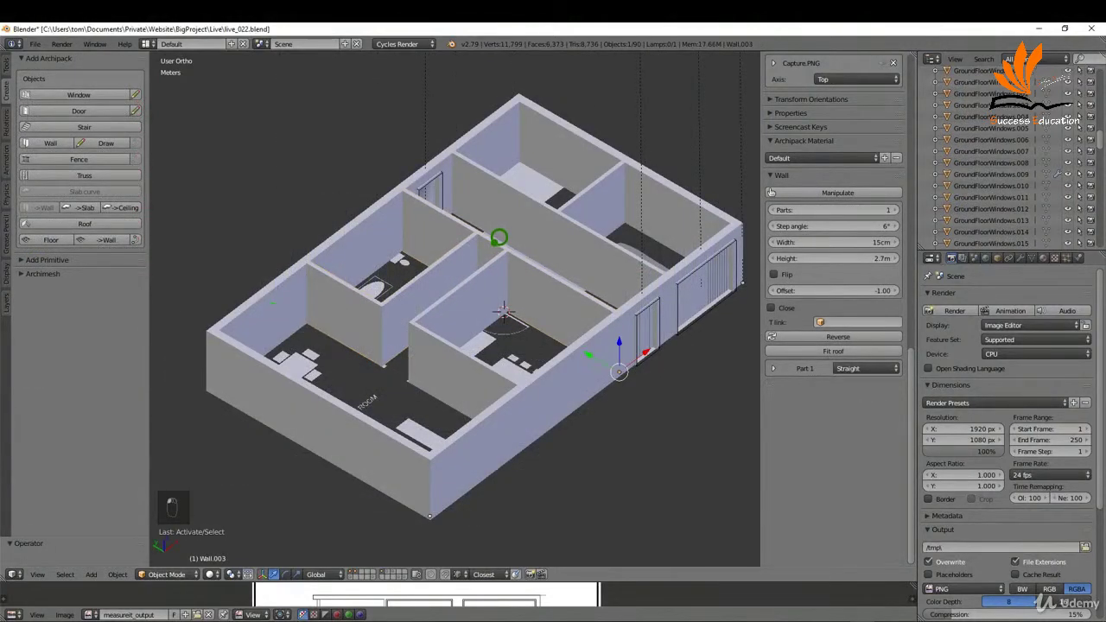
middle_click_drag(550, 295, 524, 279)
scroll(524, 279, "up", 5)
scroll(523, 203, "up", 2)
scroll(514, 260, "up", 2)
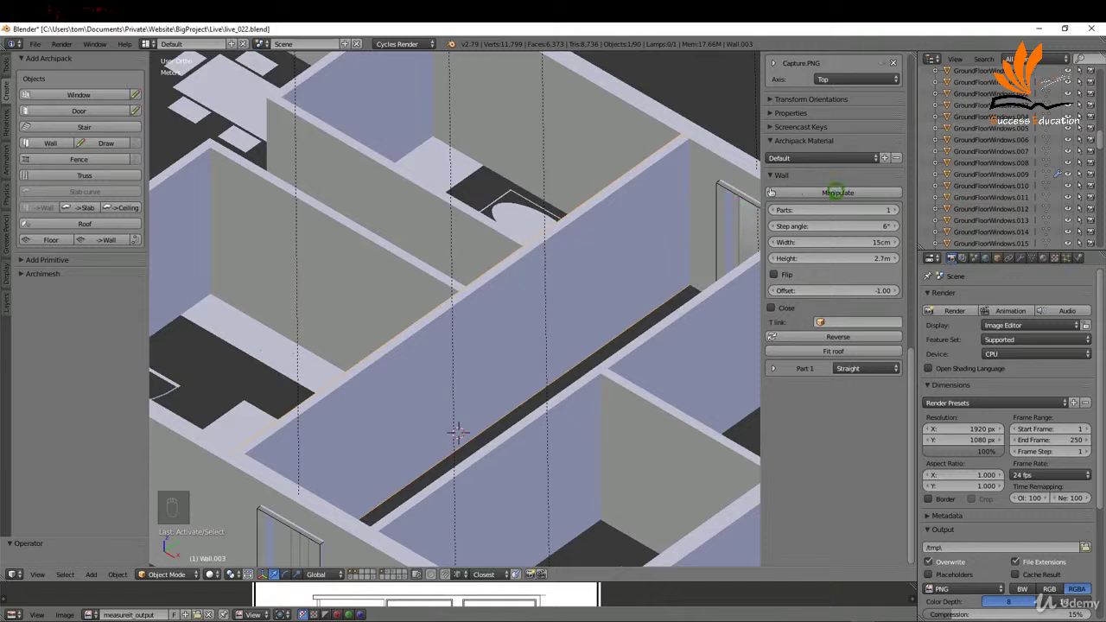
left_click(837, 192)
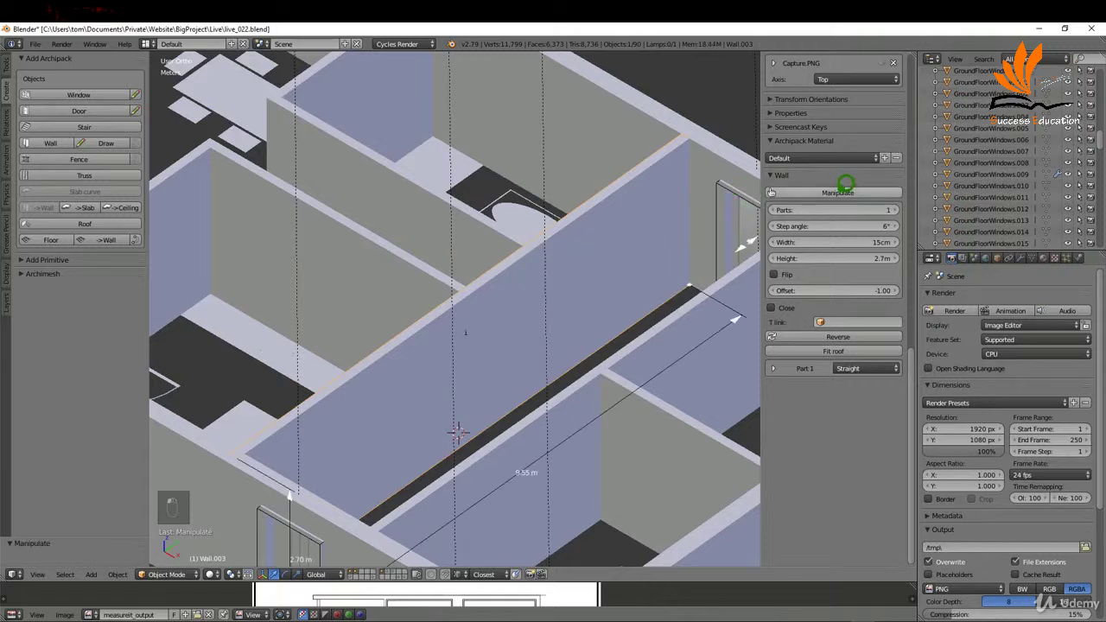
left_click_drag(741, 312, 479, 282)
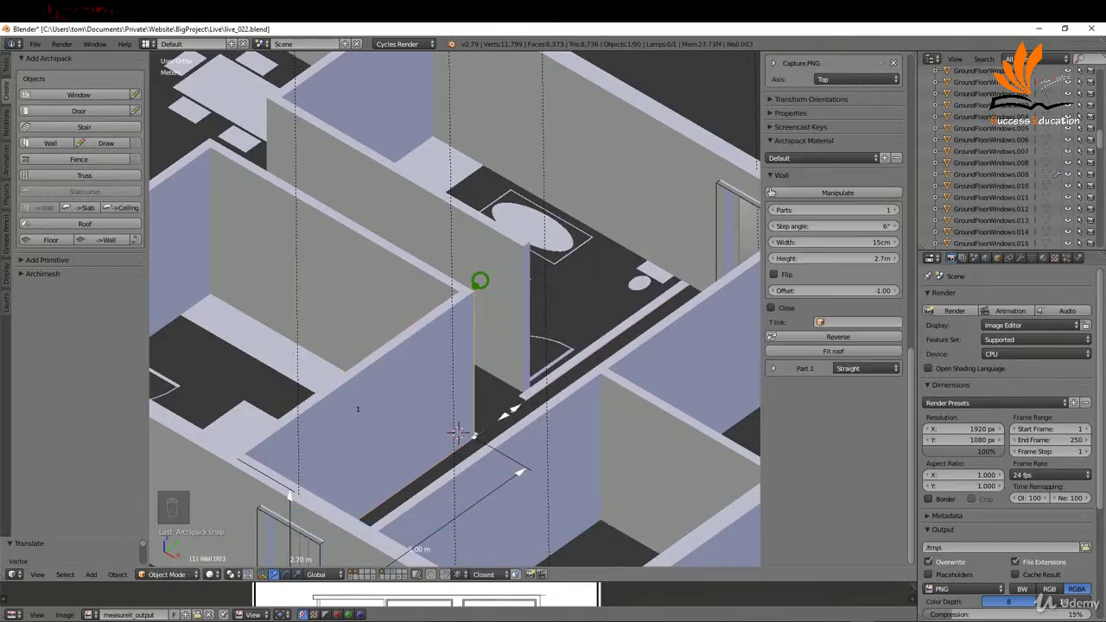
- Extend the second part of the bathroom wall to 5.05 m, snapping its end to the bathroom corner
middle_click_drag(578, 278, 497, 259)
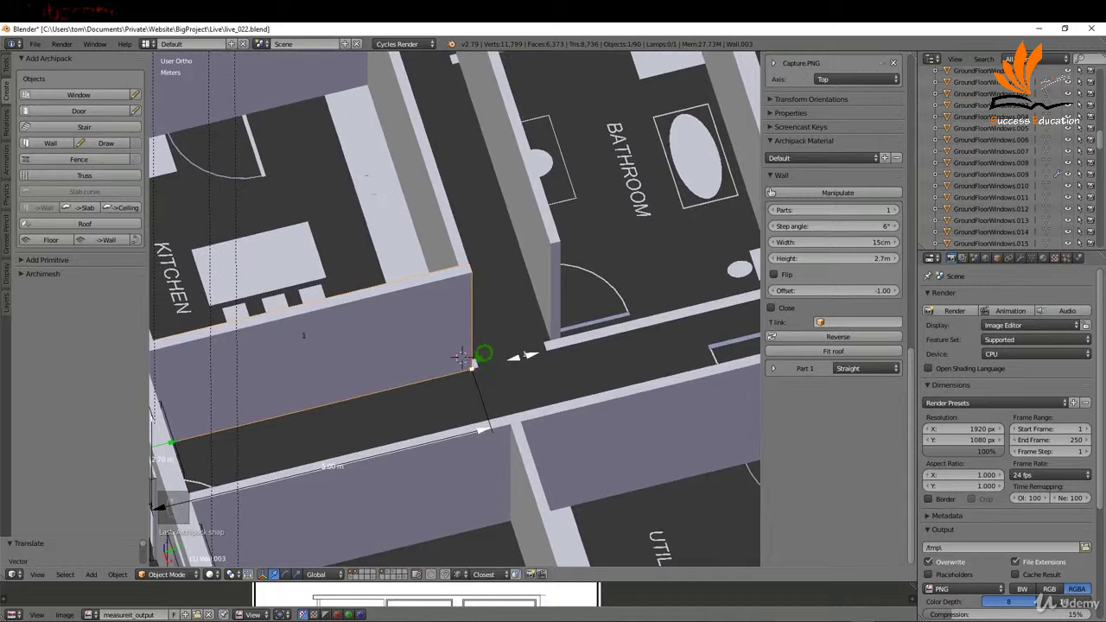
middle_click_drag(518, 353, 485, 342)
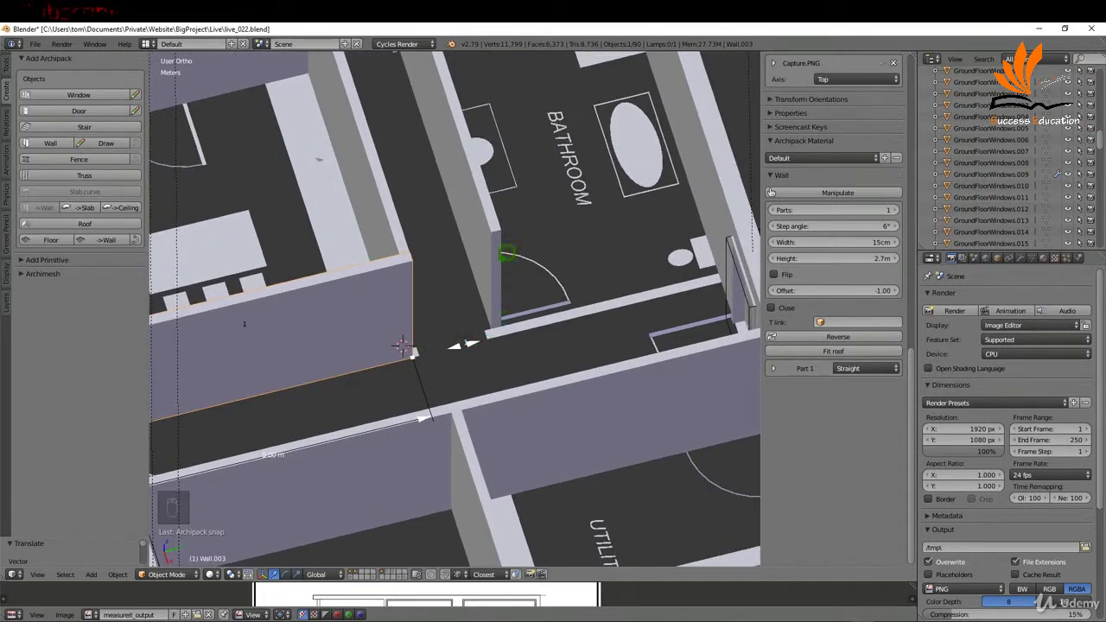
right_click(503, 231)
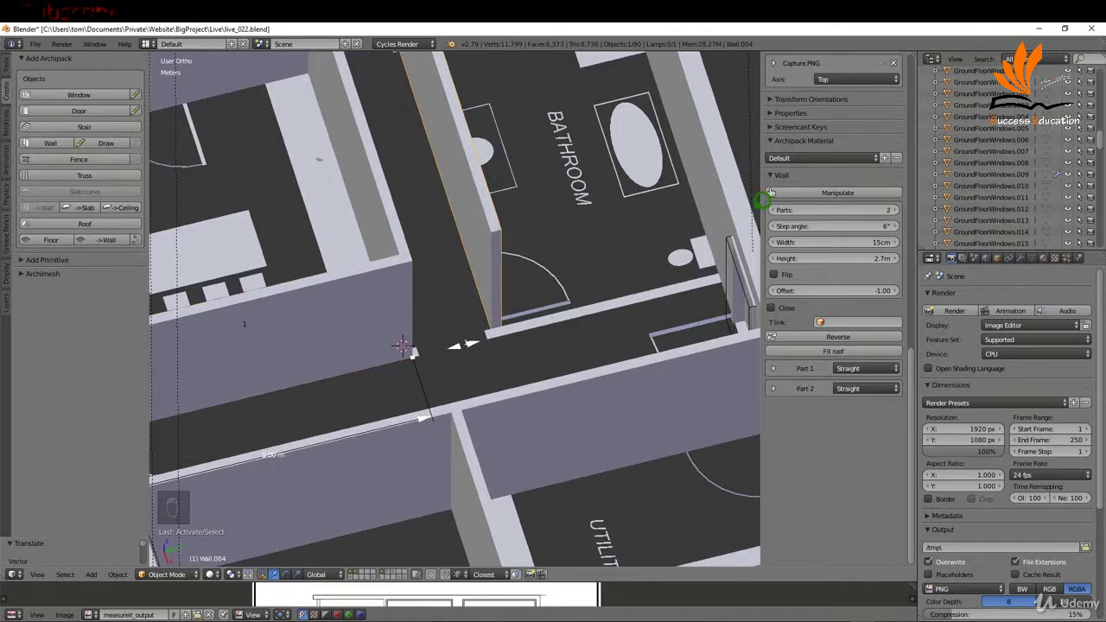
left_click(825, 192)
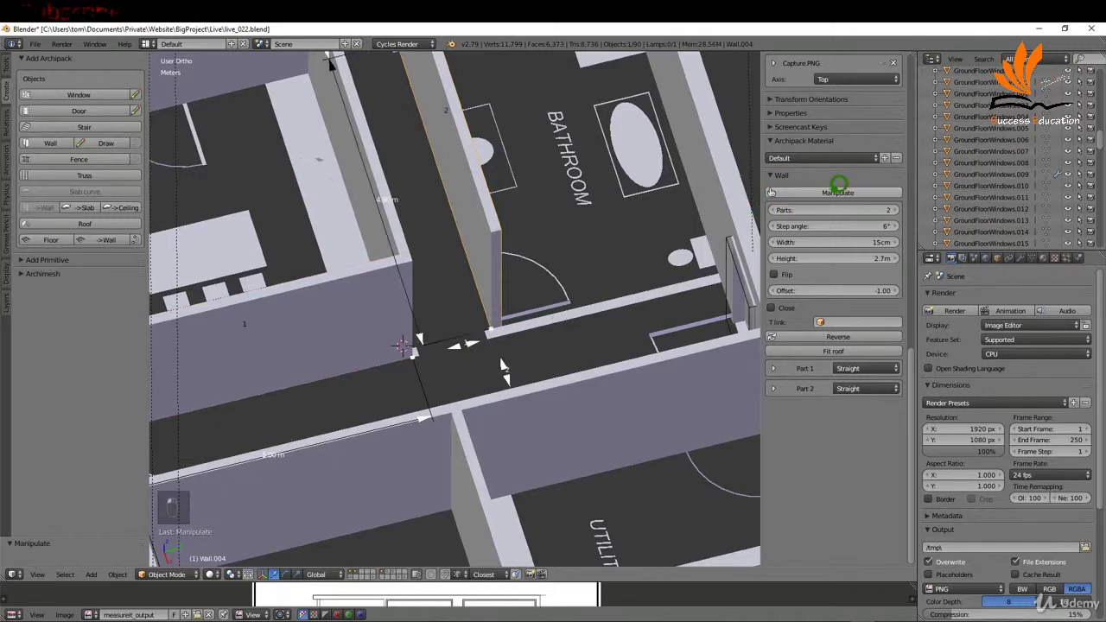
left_click_drag(430, 328, 495, 335)
- Add a third part to the bathroom wall and stretch it 3.35 m along the corridor to the outer wall
middle_click_drag(529, 340, 526, 347)
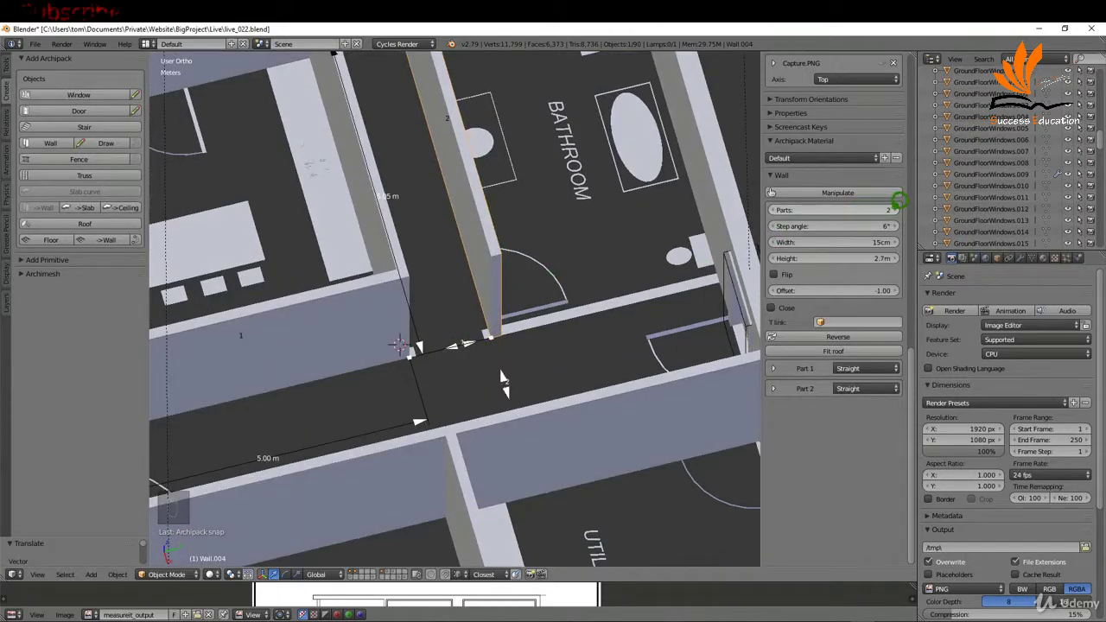
left_click(899, 209)
left_click_drag(637, 357, 722, 256)
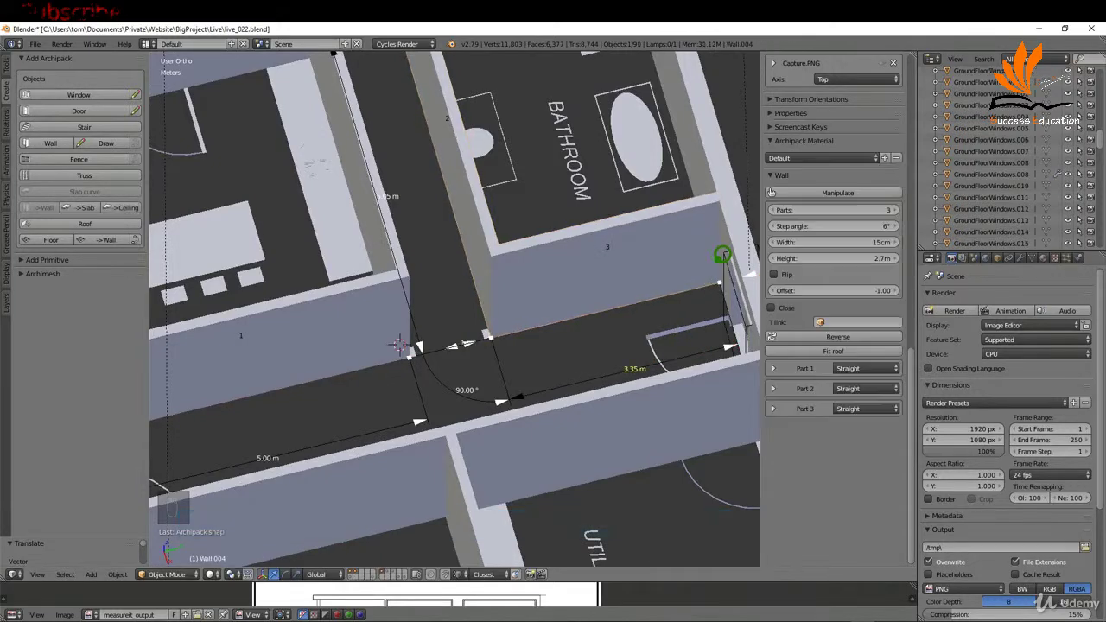
scroll(555, 346, "down", 4)
scroll(555, 345, "down", 1)
- Move the outer wall and the interior walls to the GroundFloor layer
middle_click_drag(363, 372, 504, 248)
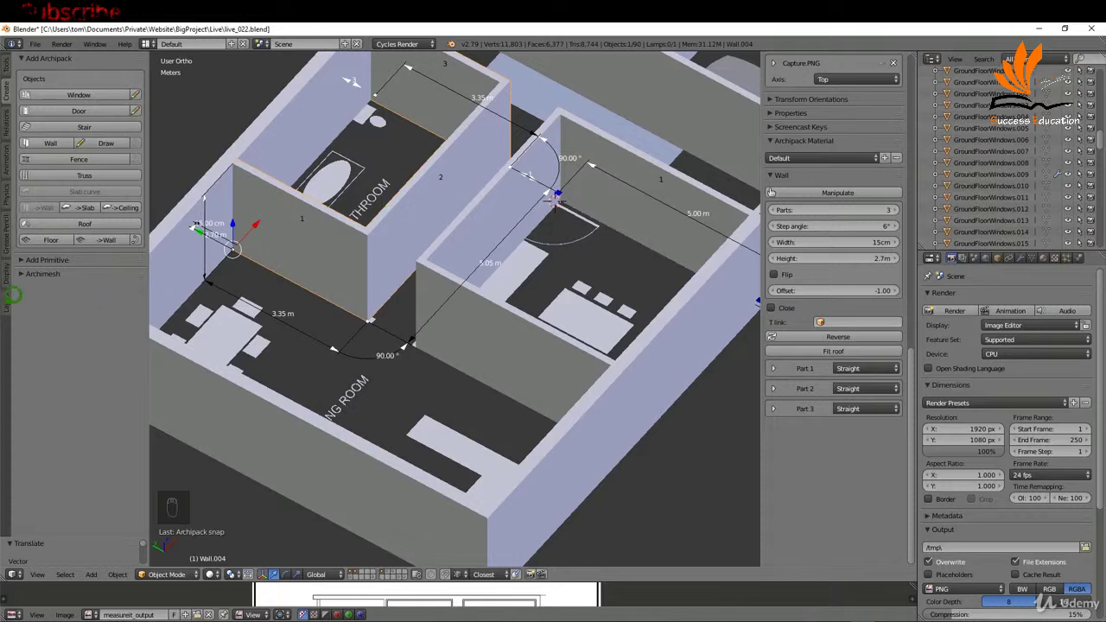
left_click(15, 291)
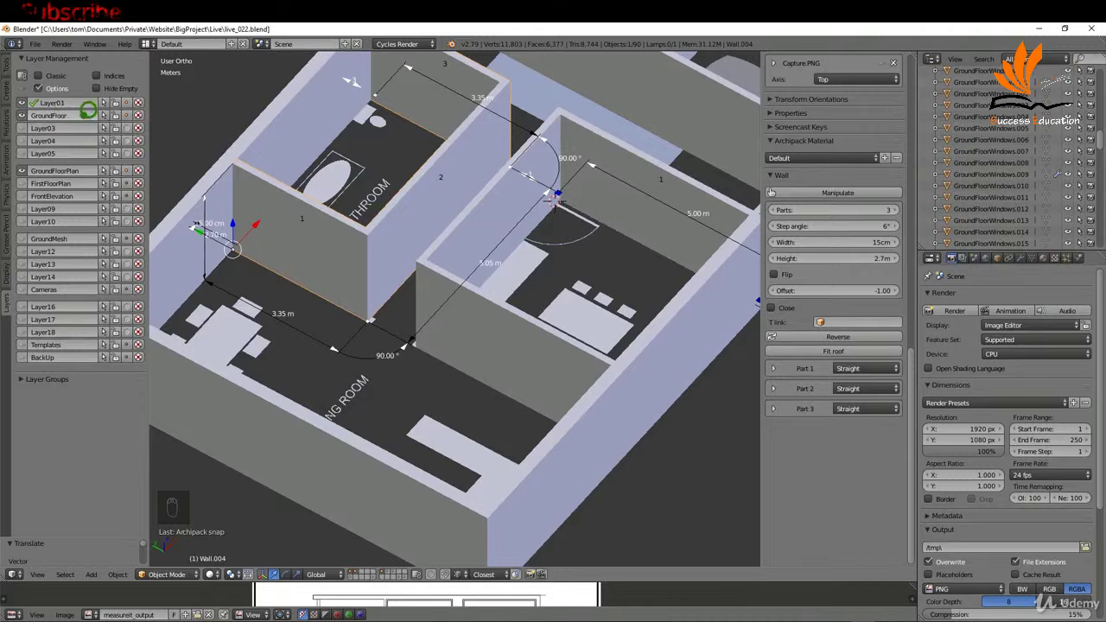
left_click(127, 114)
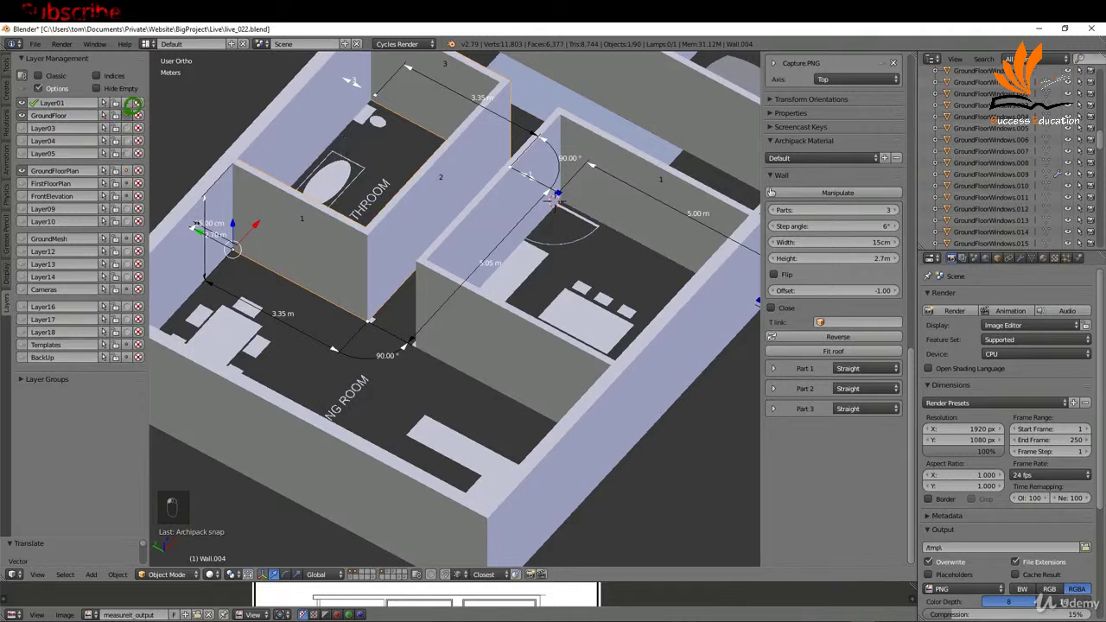
right_click(432, 268)
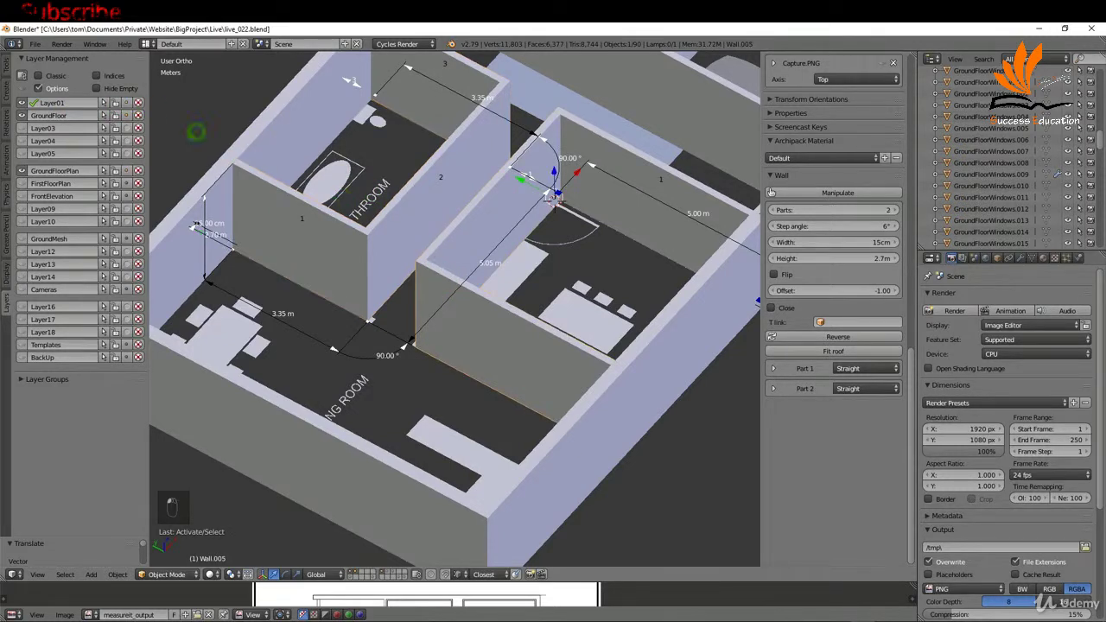
right_click(212, 179)
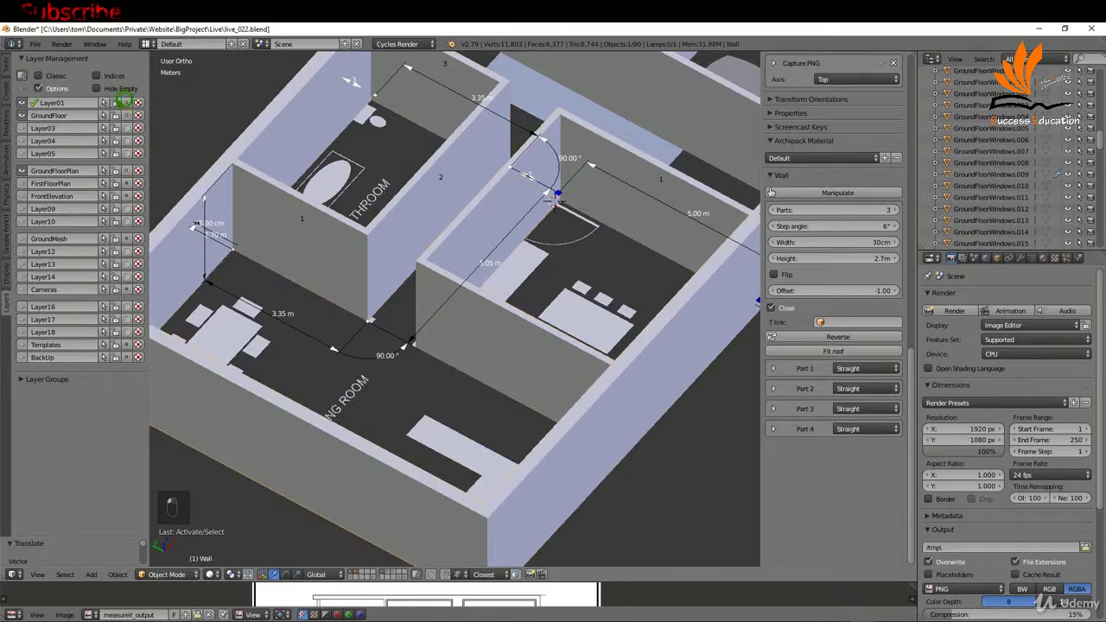
scroll(505, 307, "down", 1)
right_click(648, 132)
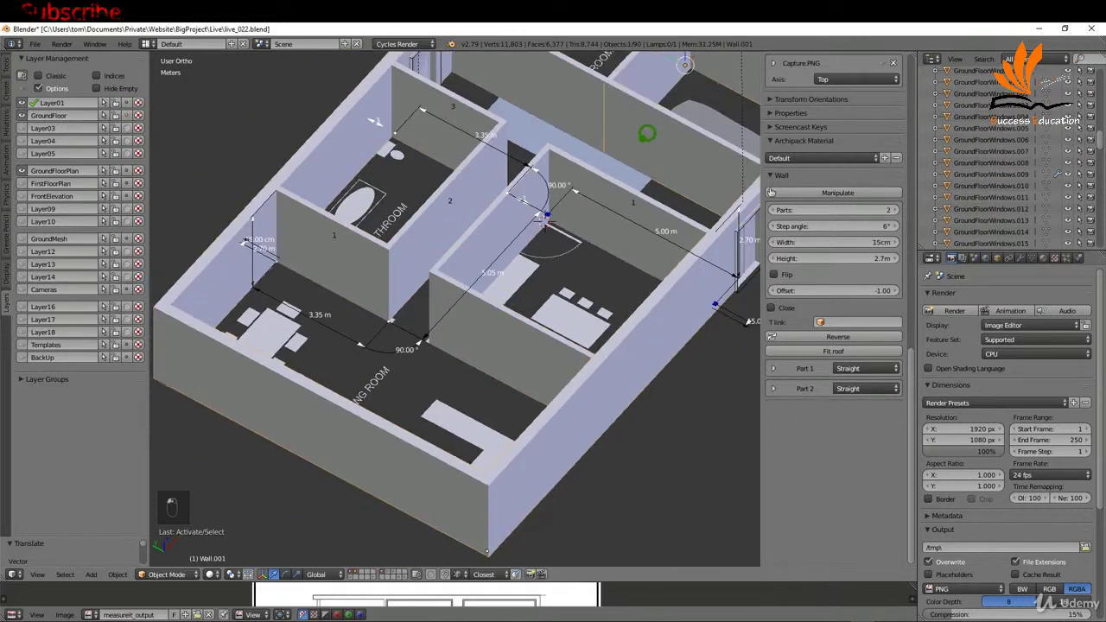
middle_click_drag(409, 225, 363, 331, "shift")
right_click(494, 191)
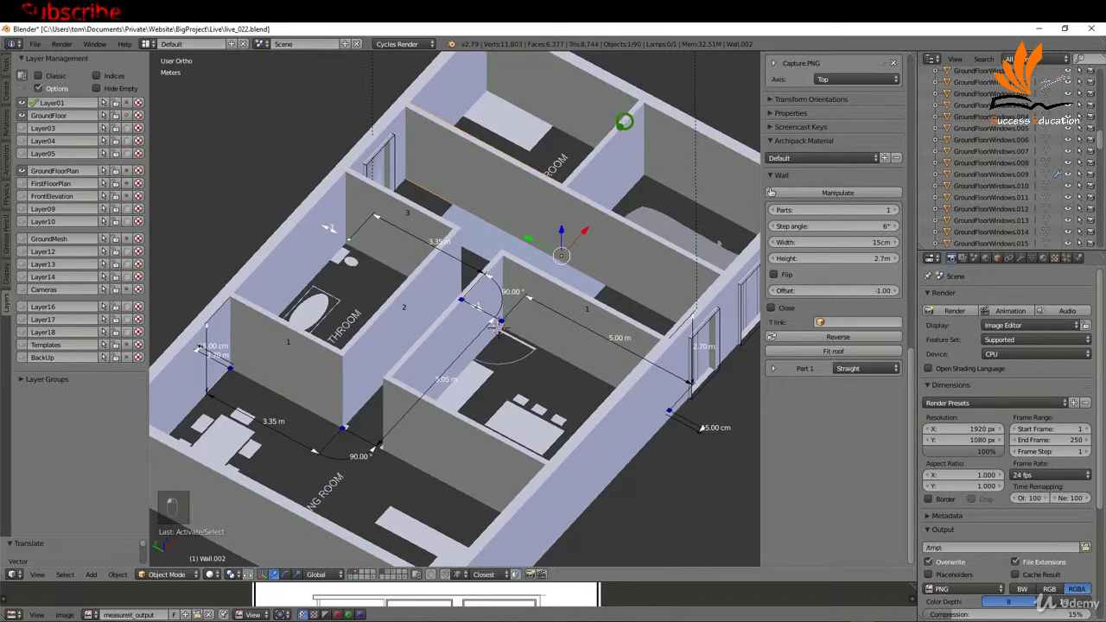
right_click(624, 127)
right_click(626, 283)
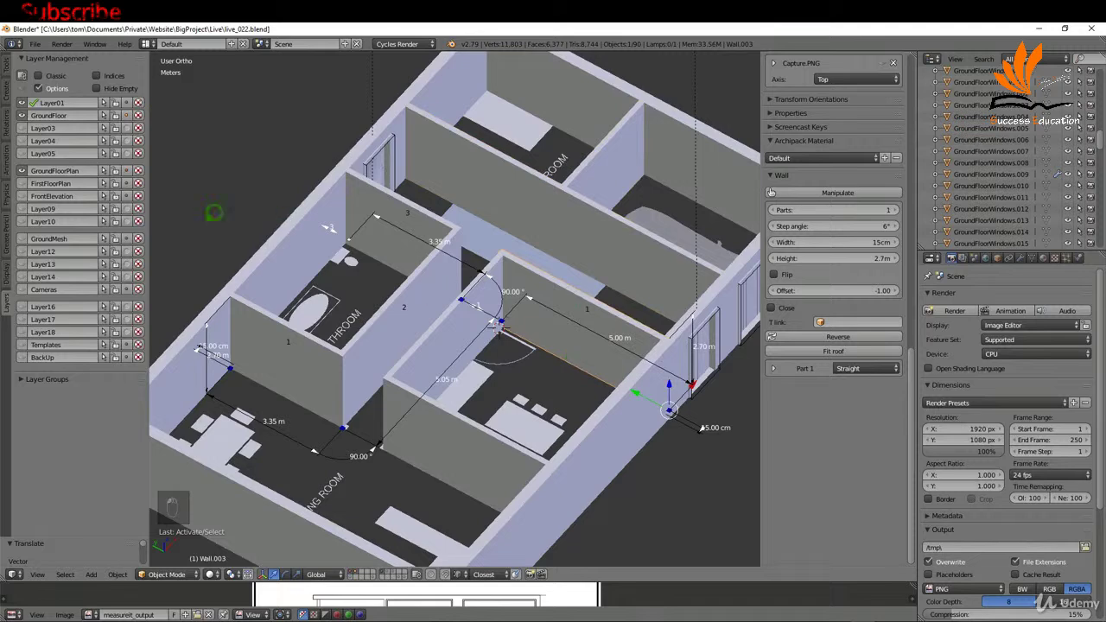
- Hide the GroundFloor layer and rename Layer12 to GroundFloorDoors
left_click(27, 104)
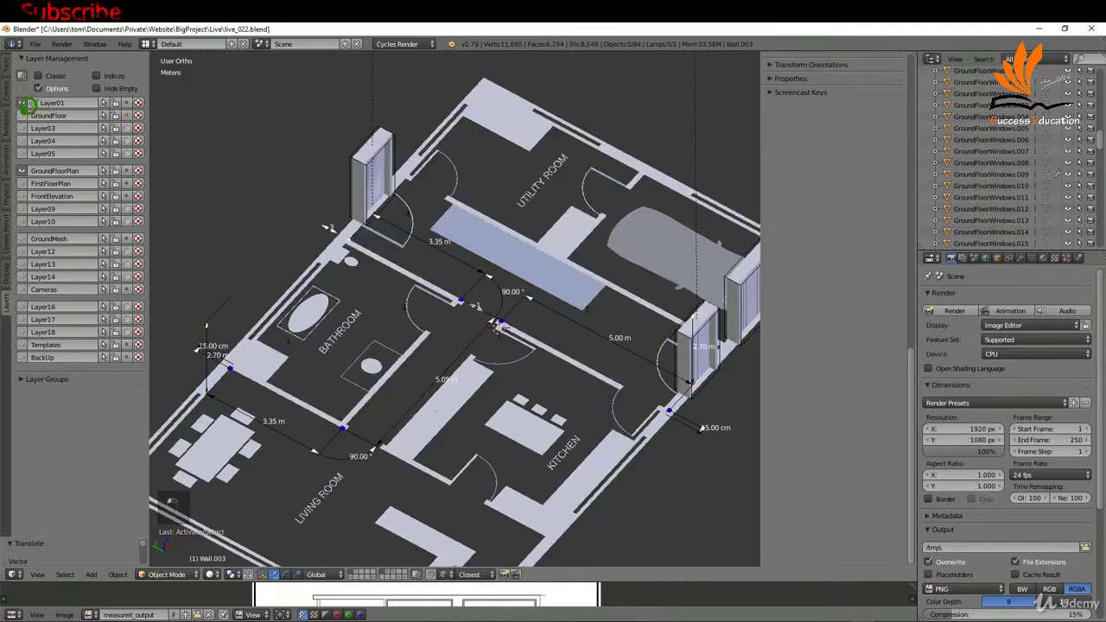
middle_click_drag(545, 189, 550, 190)
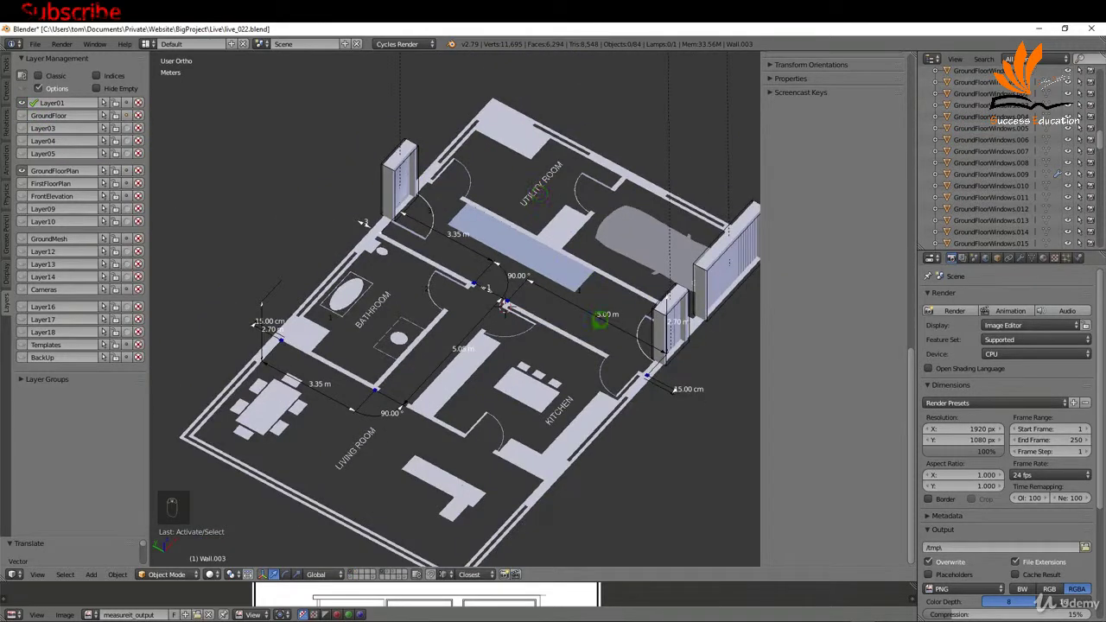
scroll(491, 196, "down", 1)
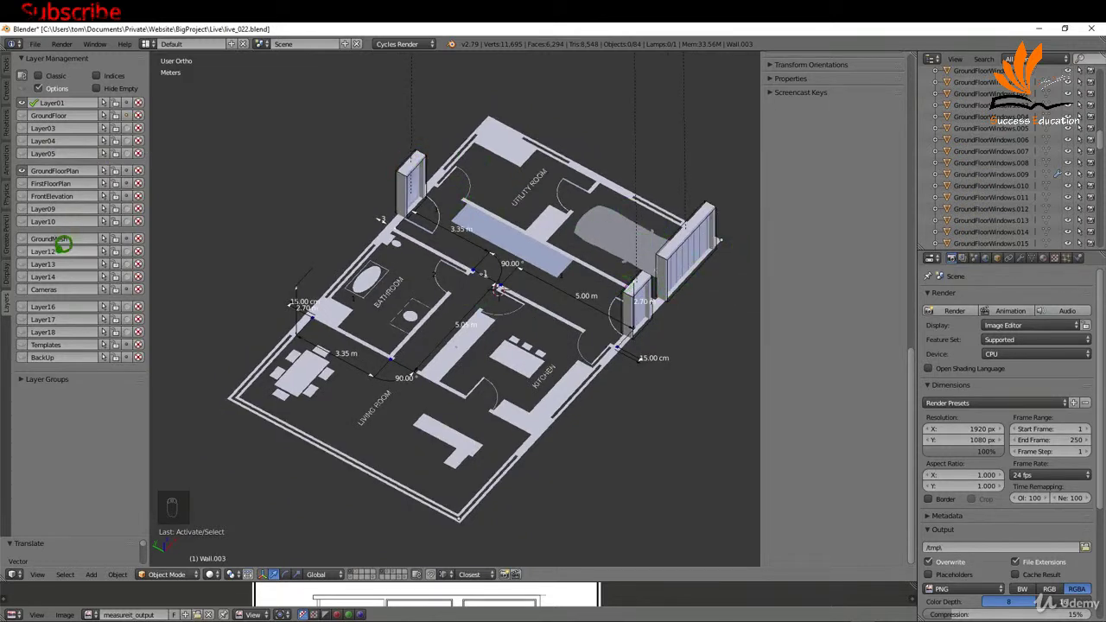
double_click(83, 252)
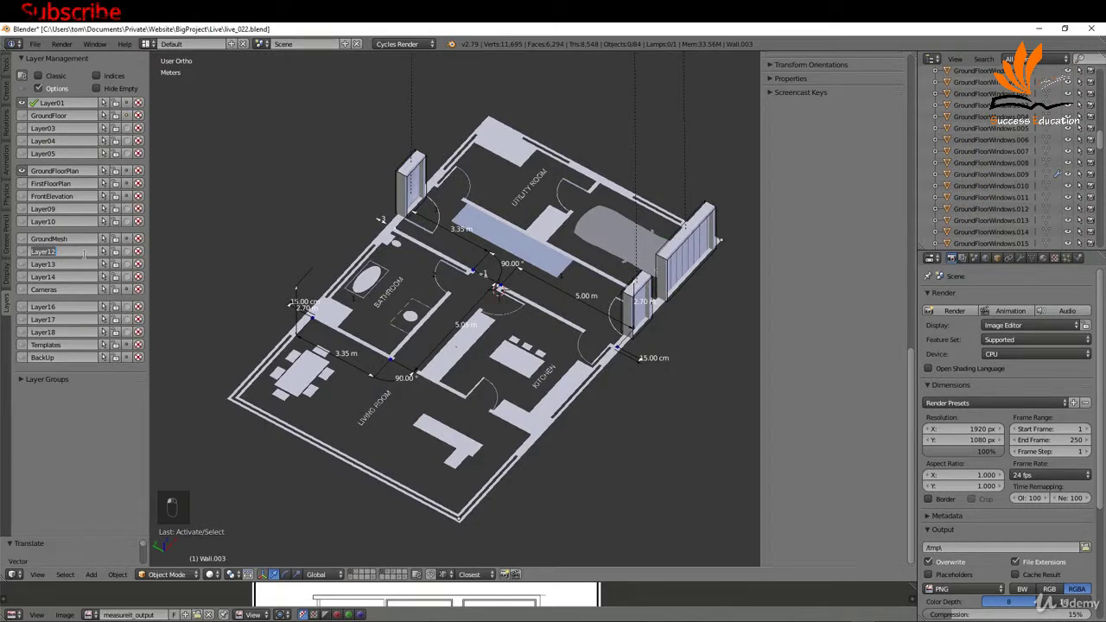
type("GroundFloorDoors")
left_click(93, 245)
- Hide the GroundFloorPlan layer and move the three existing doors to the GroundFloorDoors layer
left_click(22, 171)
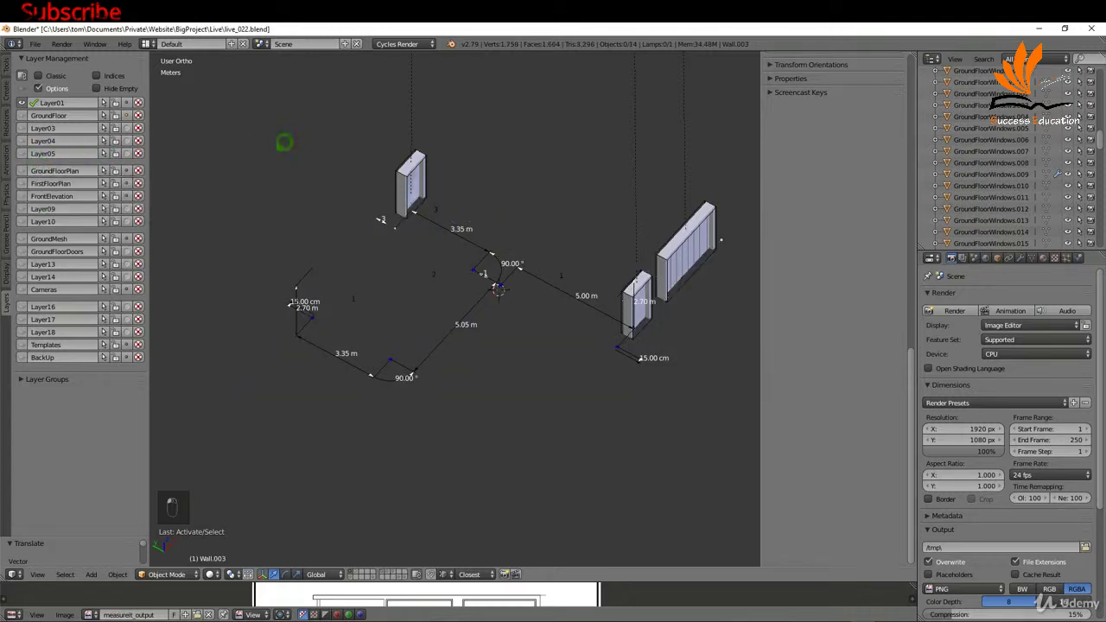
key("b")
left_click_drag(294, 118, 734, 403)
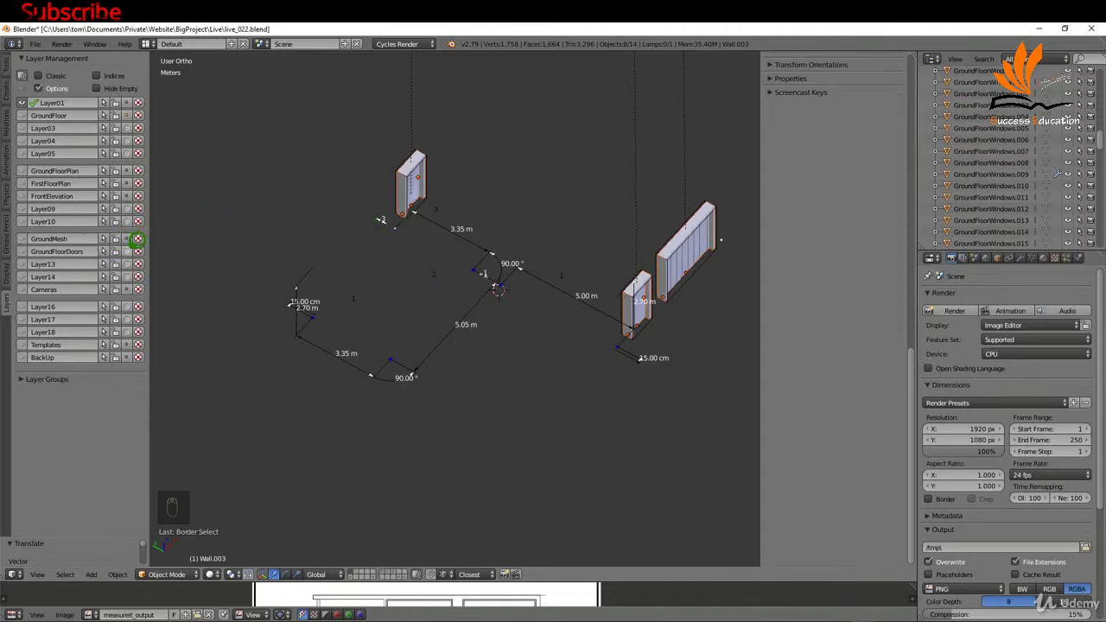
left_click(137, 241)
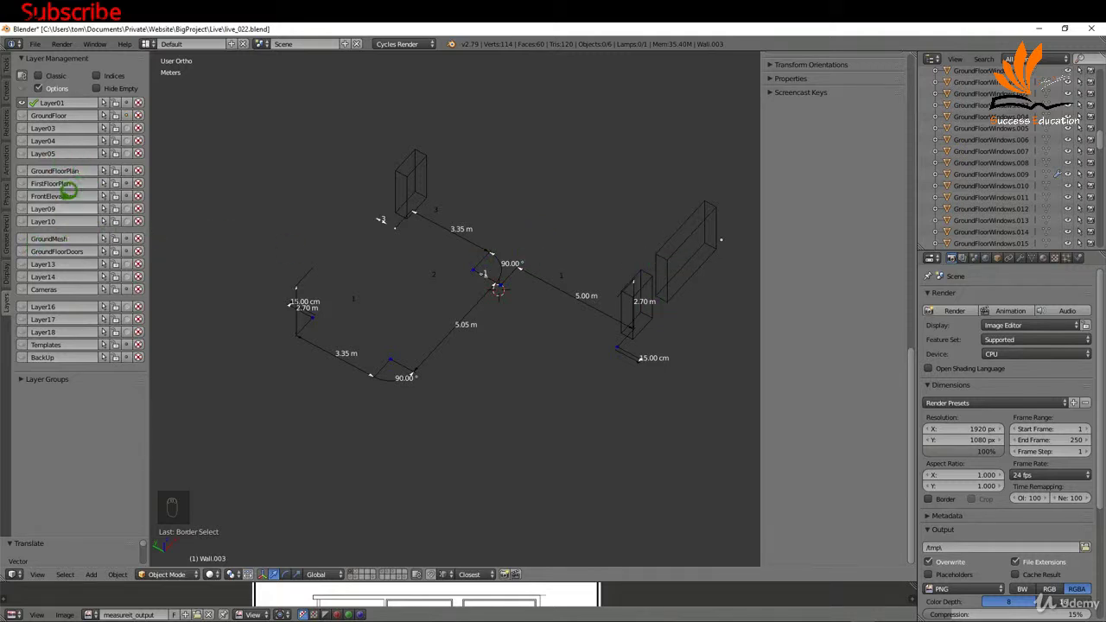
- Show the GroundFloorPlan layer and edit the plan's wall outline mesh in edge select mode
left_click(22, 170)
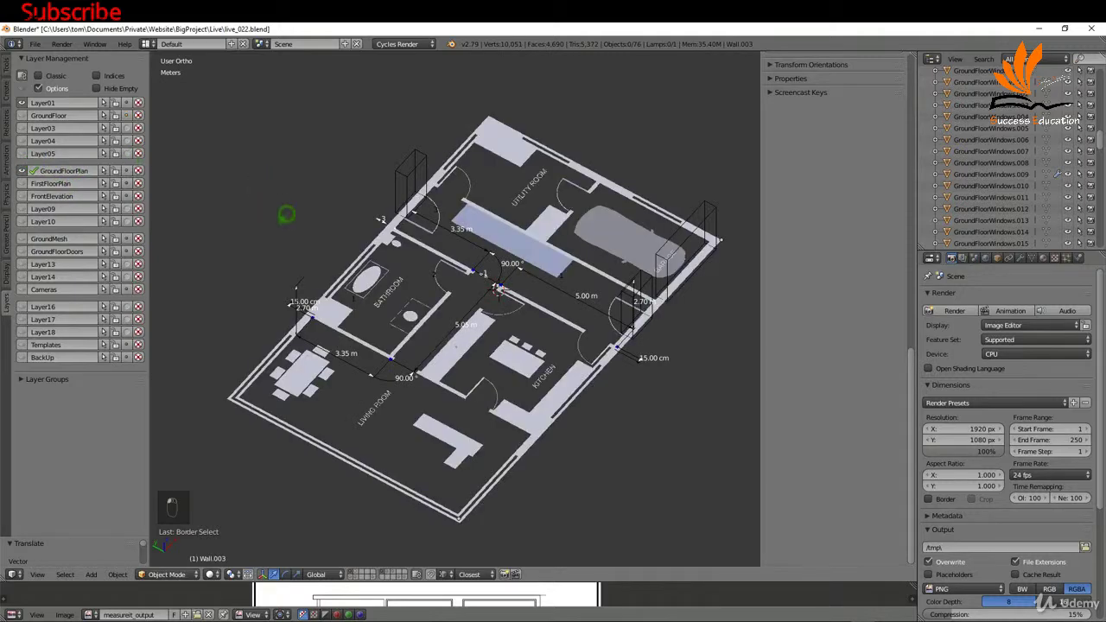
scroll(486, 404, "up", 5)
right_click(425, 346)
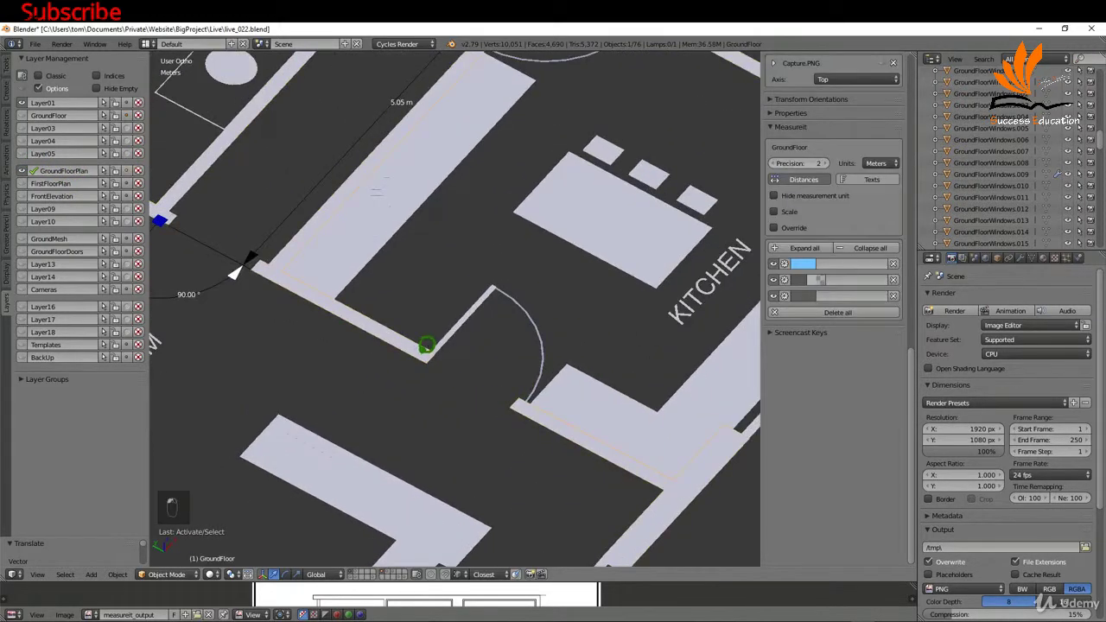
key("Tab")
left_click(529, 345)
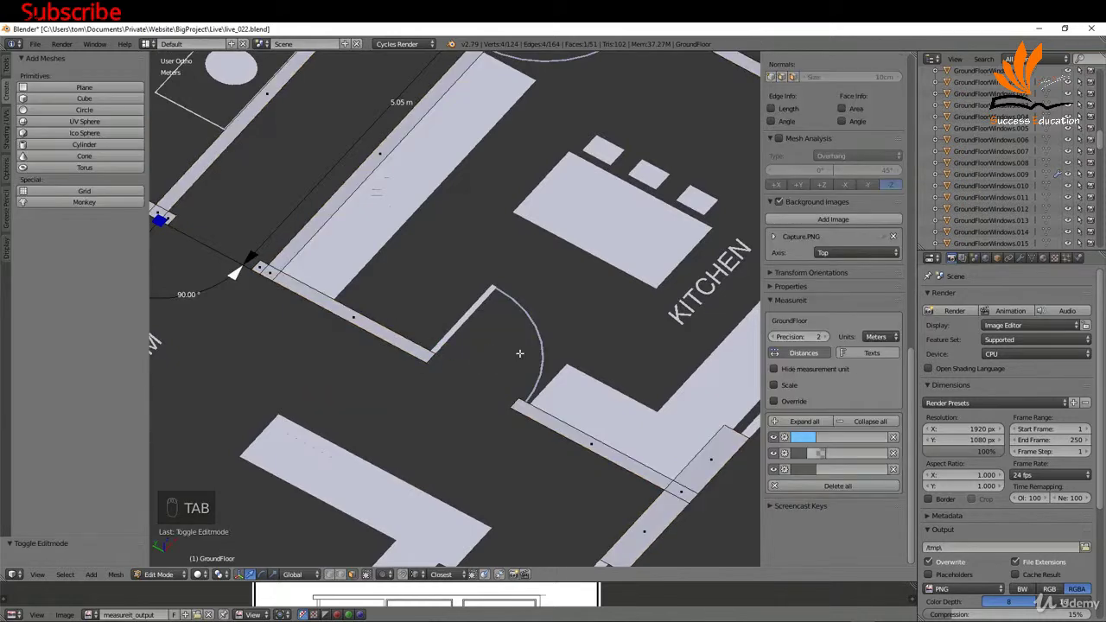
key("ctrl+Tab")
left_click(495, 354)
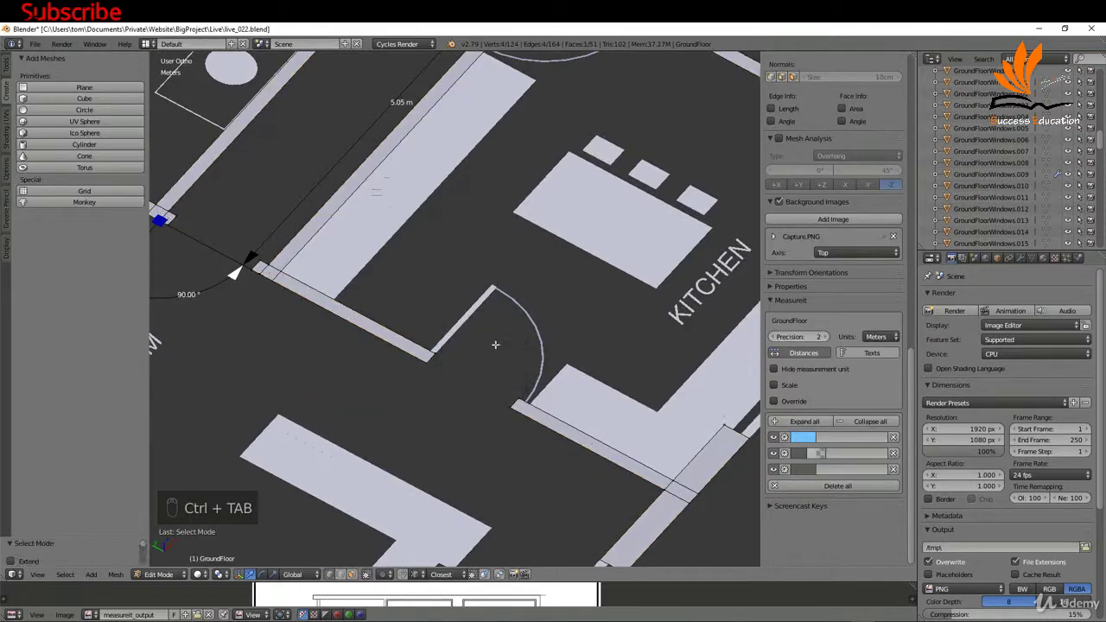
- Snap the 3D cursor midway between the two wall-end edges of the kitchen to living room doorway, and return to Object Mode
key("a")
key("a")
key("a")
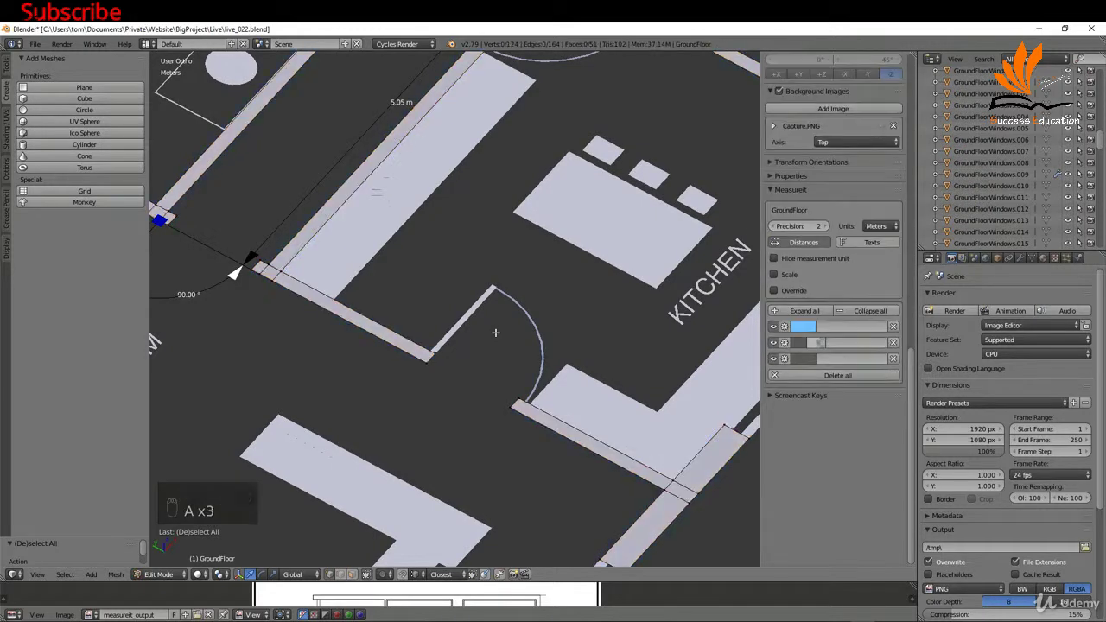
right_click(434, 351)
right_click(417, 369)
right_click(523, 392, "shift")
right_click(510, 408, "shift")
key("shift+s")
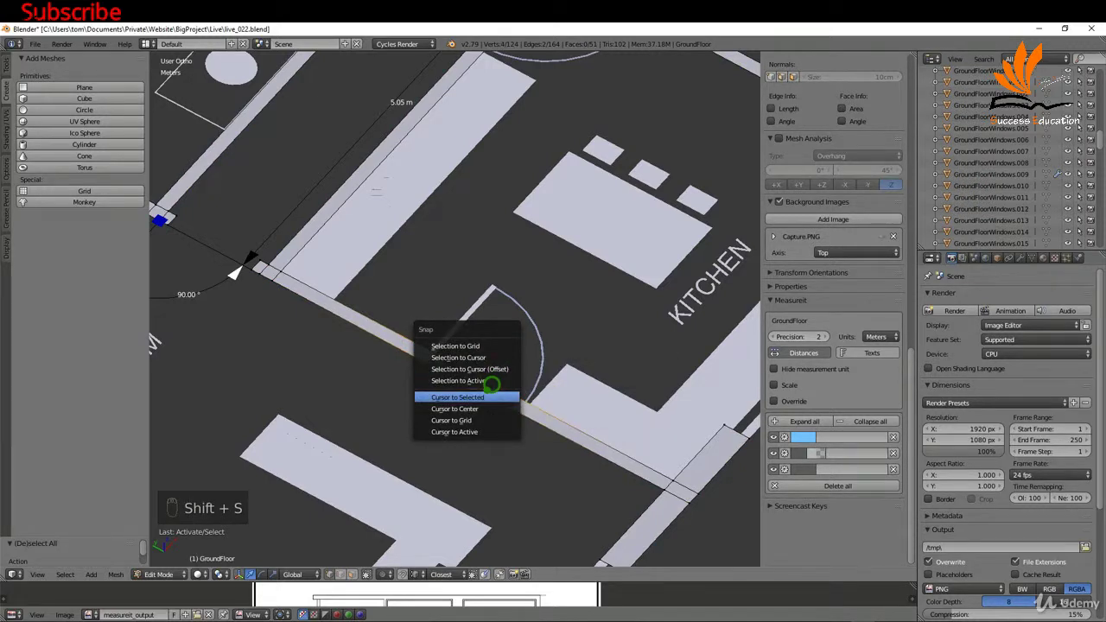
left_click(483, 397)
middle_click_drag(545, 439, 514, 389)
key("Tab")
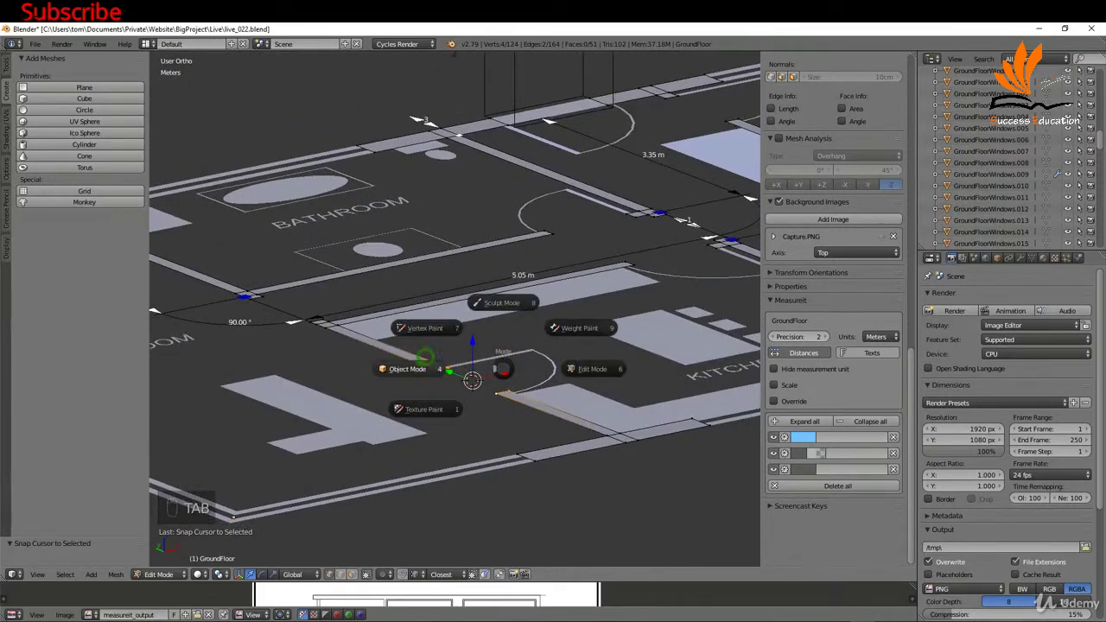
left_click(403, 360)
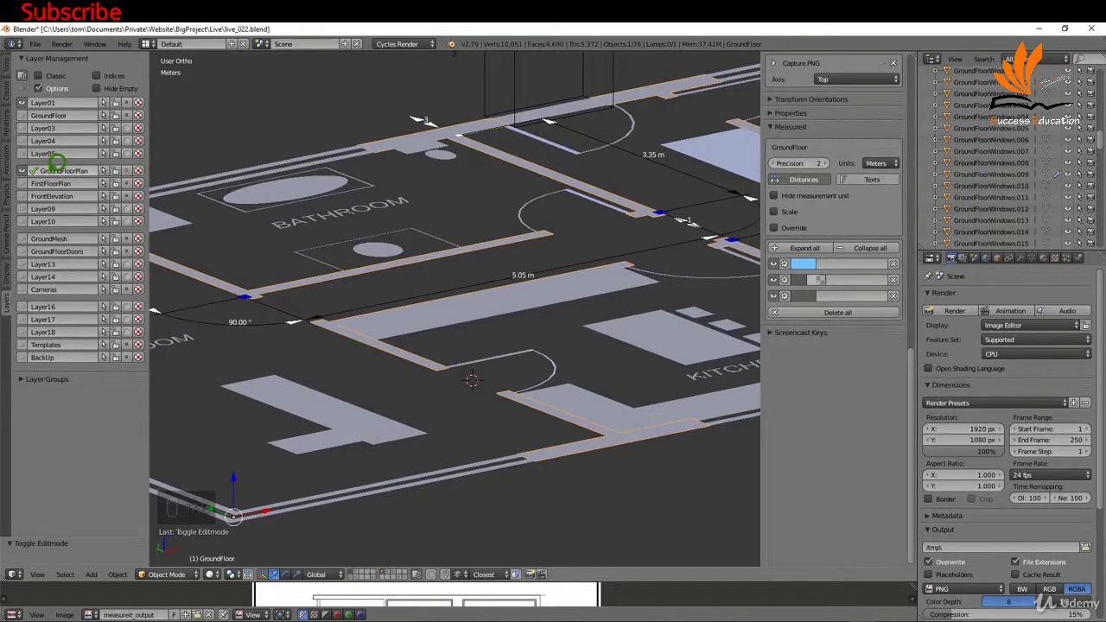
- Hide the GroundFloorPlan layer and show GroundFloorDoors as the active layer
left_click(23, 169)
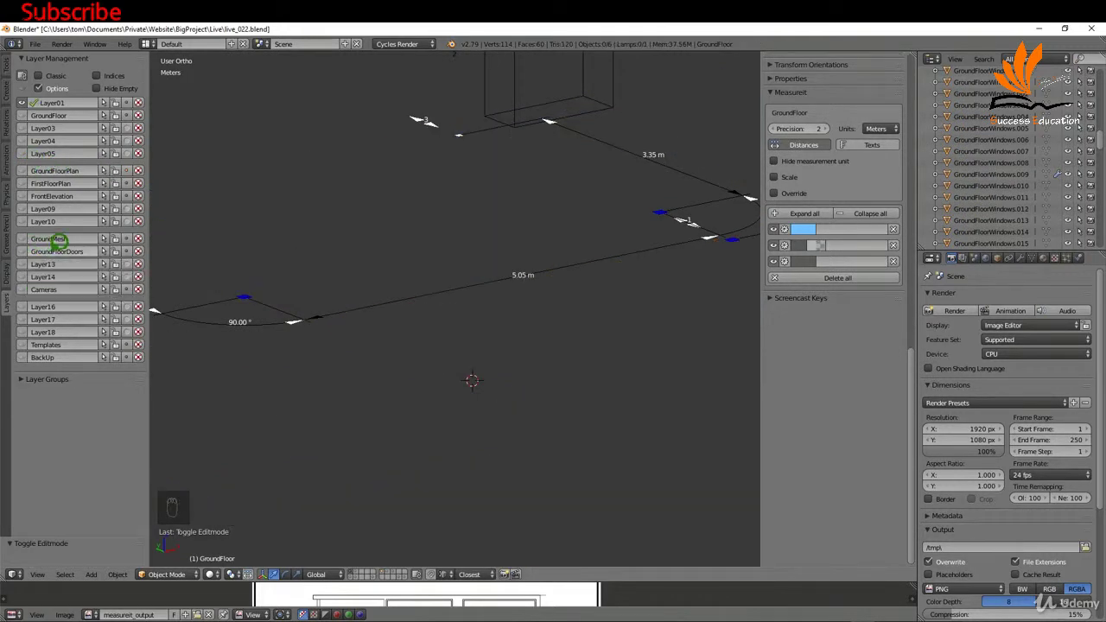
left_click(30, 248, "shift")
left_click(34, 93)
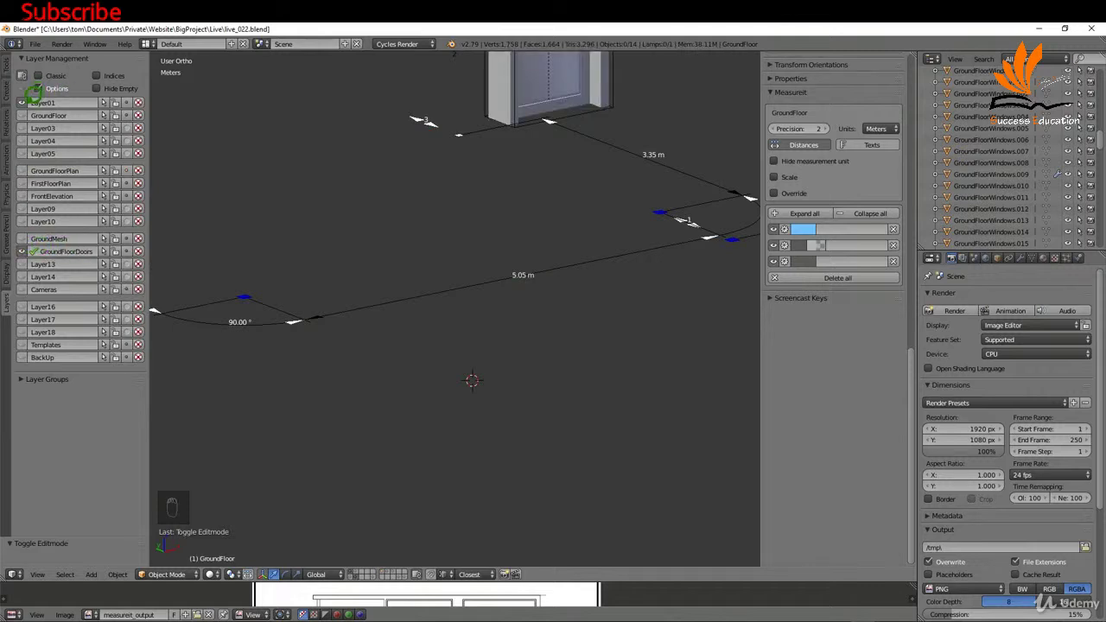
- Add an Archipack door from the 80x200 preset at the 3D cursor in the kitchen to living room doorway
middle_click_drag(259, 172, 507, 388)
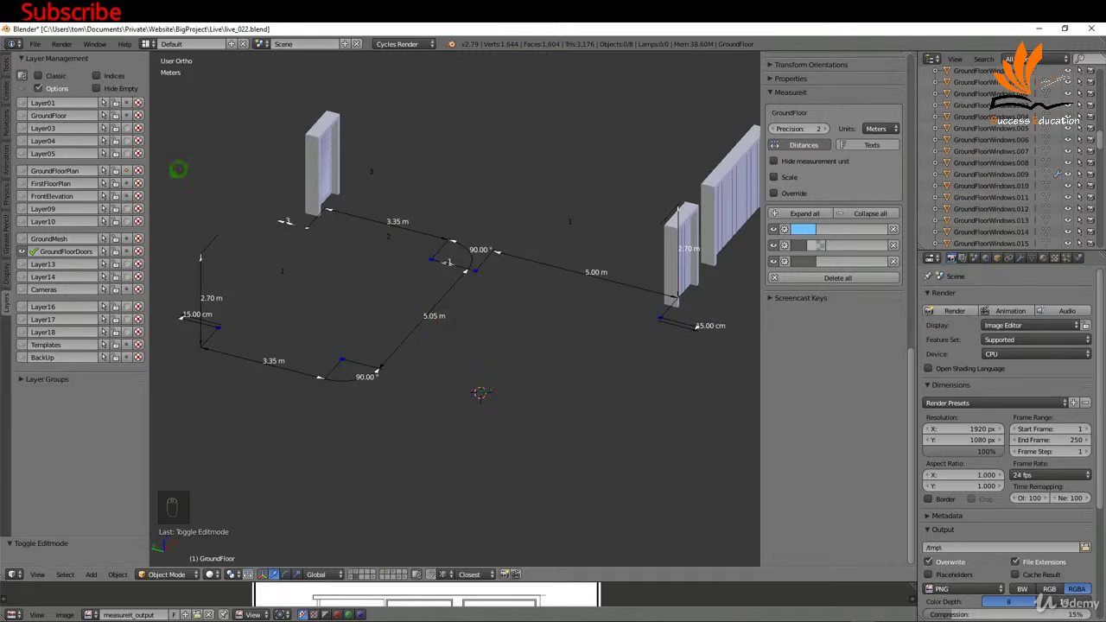
left_click(13, 82)
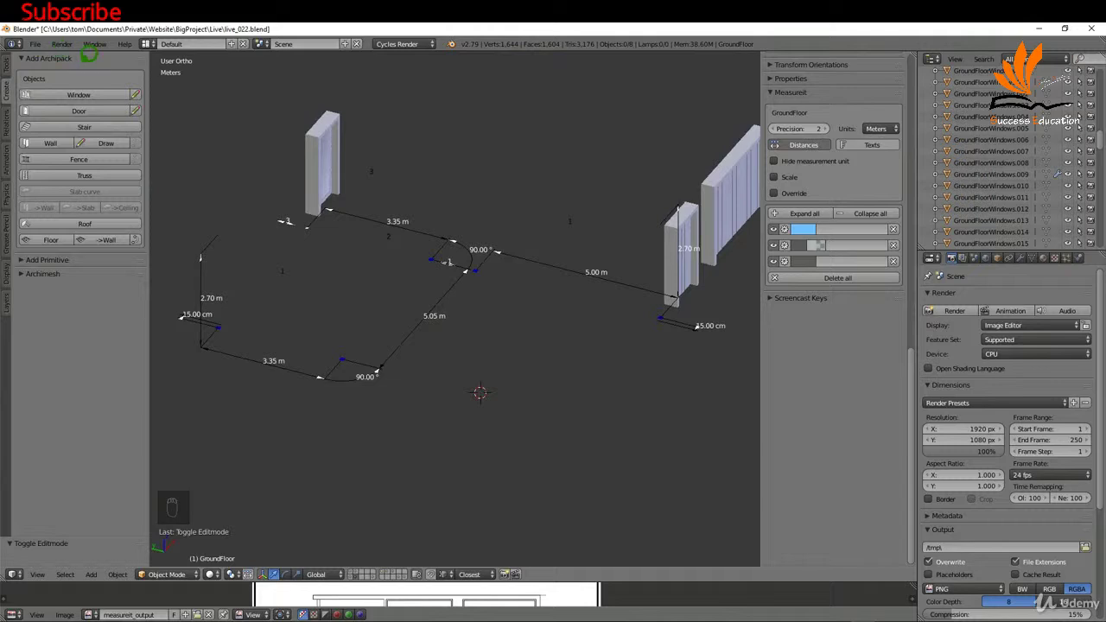
left_click(86, 107)
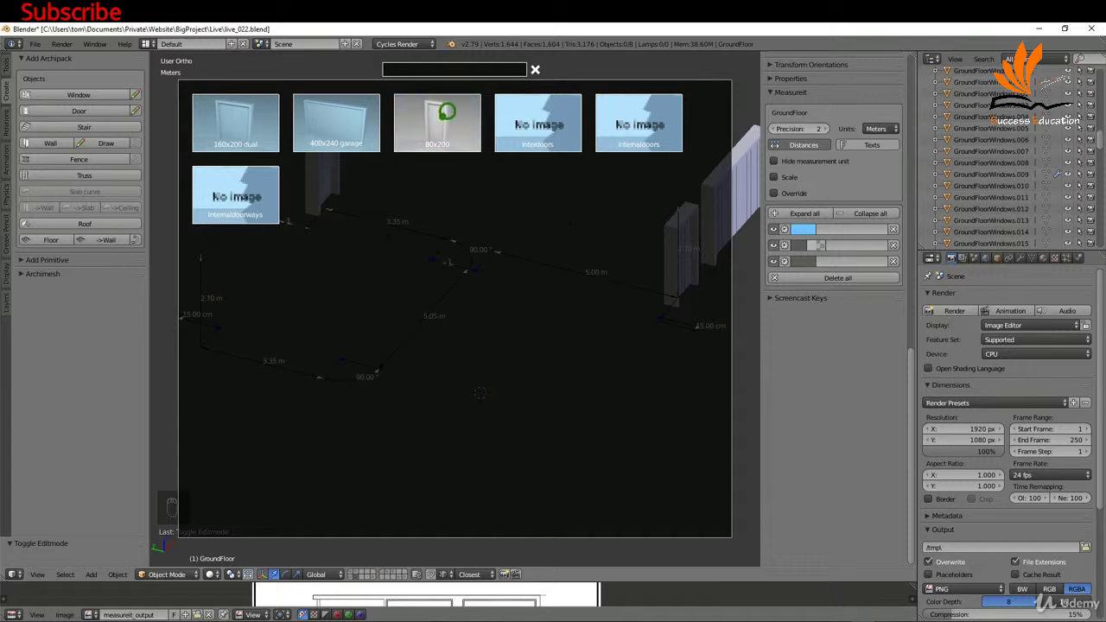
left_click(446, 109)
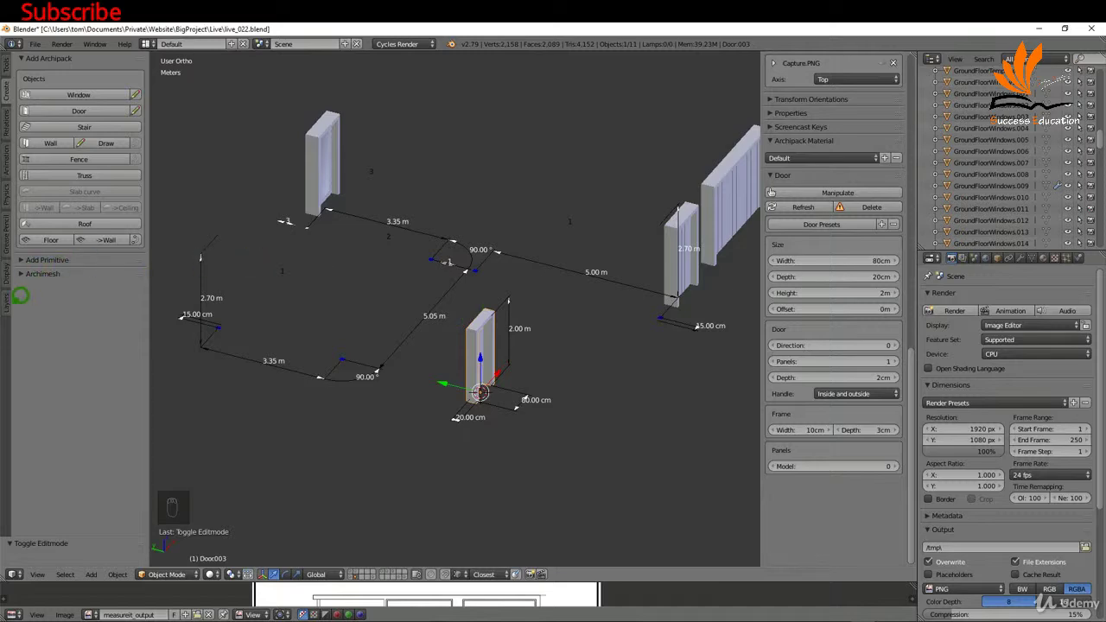
- Show the GroundFloorPlan layer and rotate only the new door by -90° about the Z axis
left_click(9, 295)
left_click(22, 170)
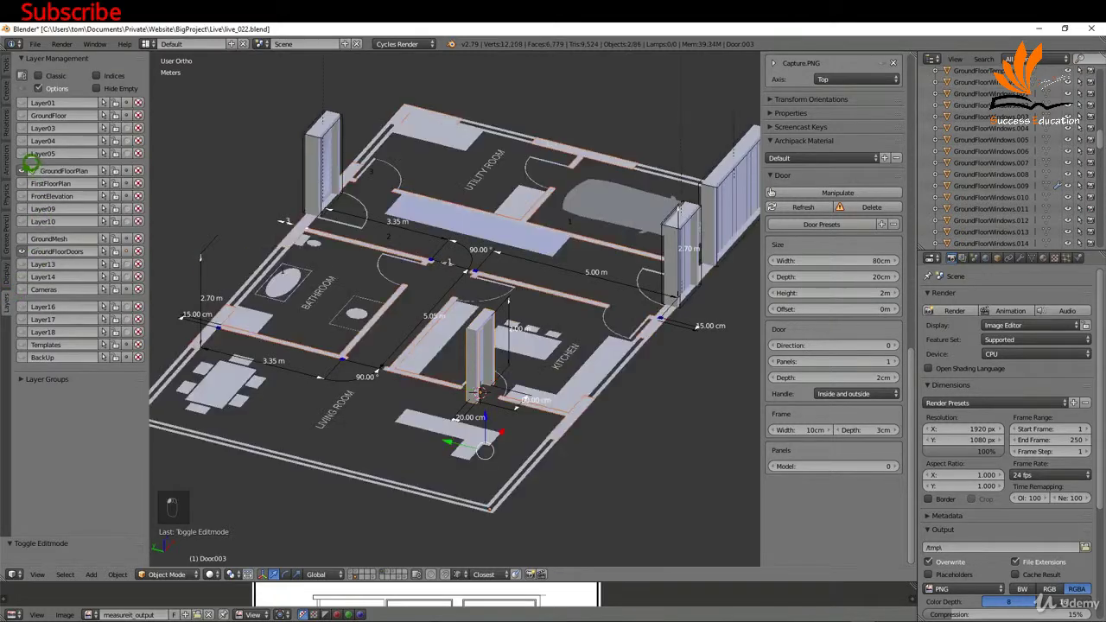
scroll(504, 368, "up", 5)
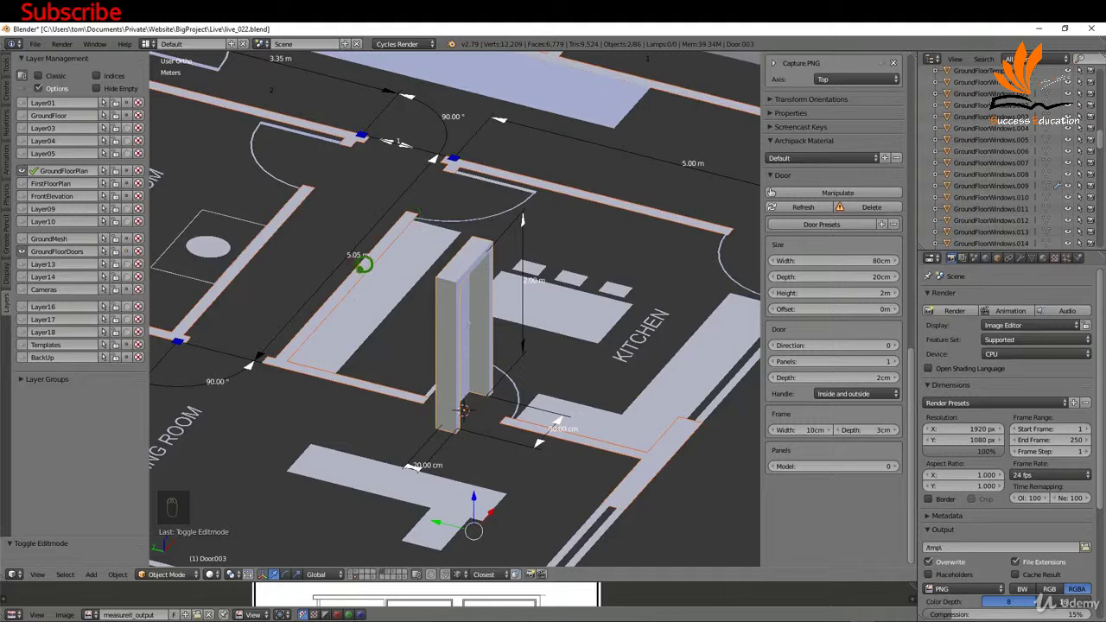
right_click(471, 256)
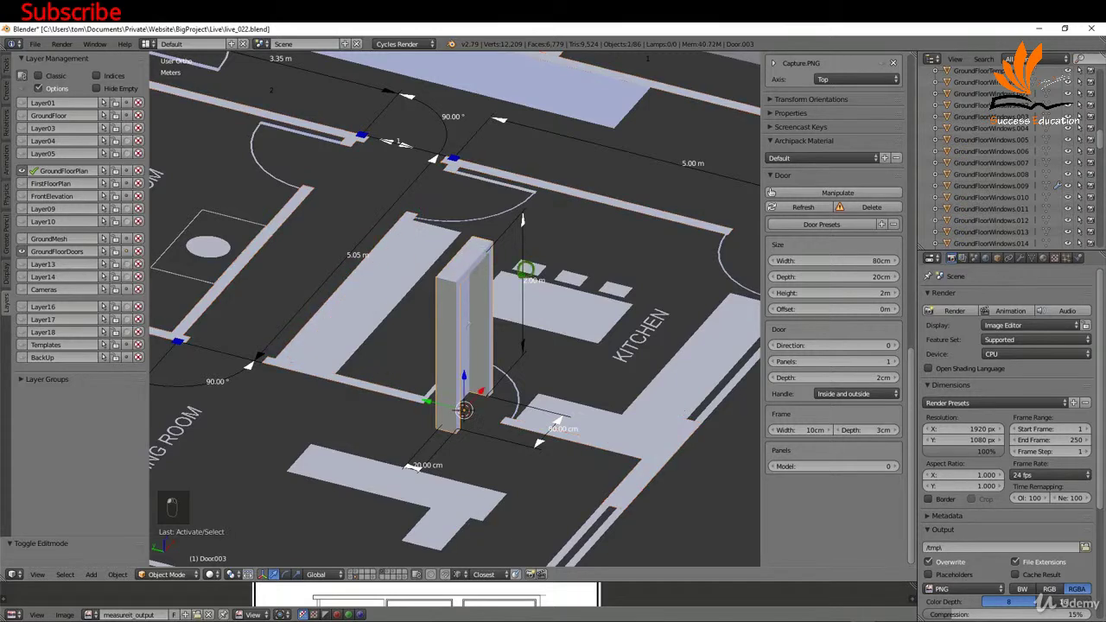
type("rz90")
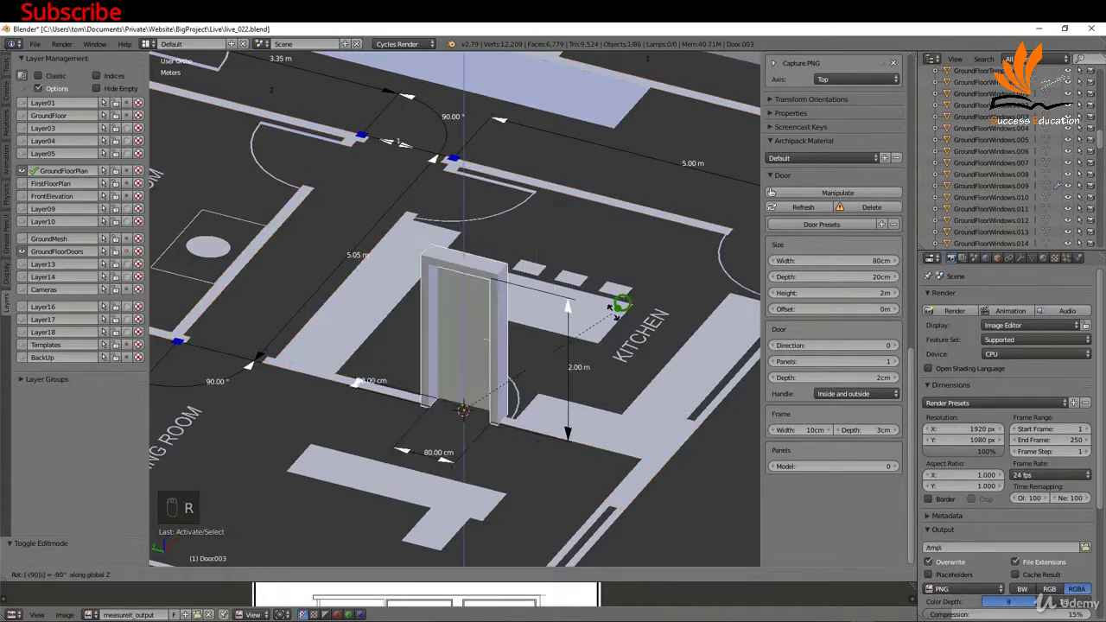
key("Return")
- Try a free rotation of the new door's panel to check its swing against the plan, and cancel the rotation
middle_click_drag(622, 288, 754, 562)
scroll(445, 285, "up", 3)
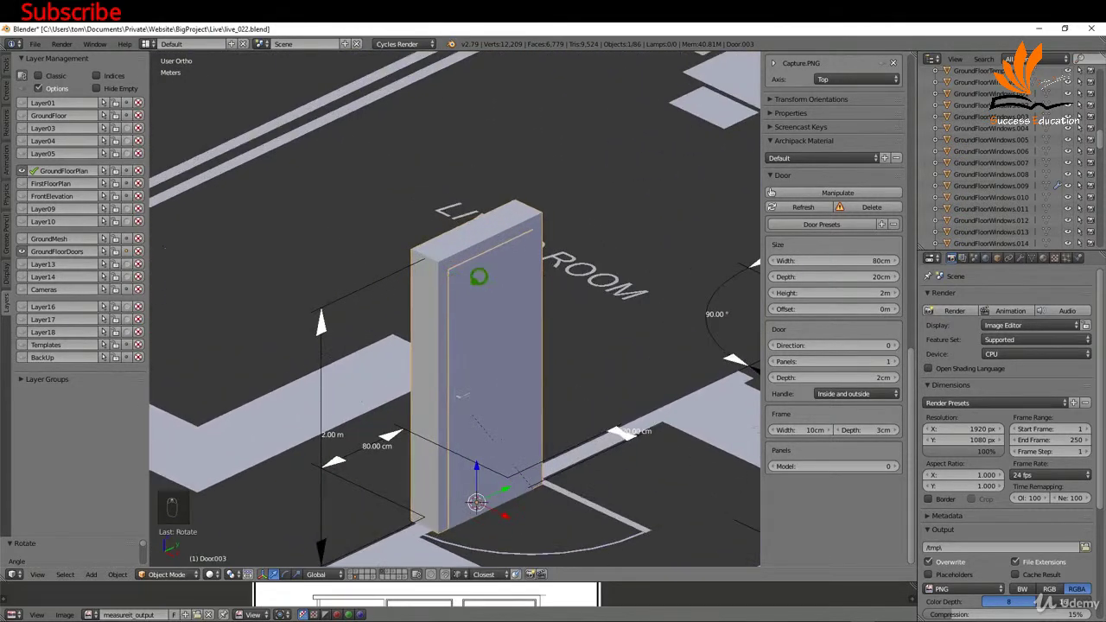
scroll(498, 281, "up", 2)
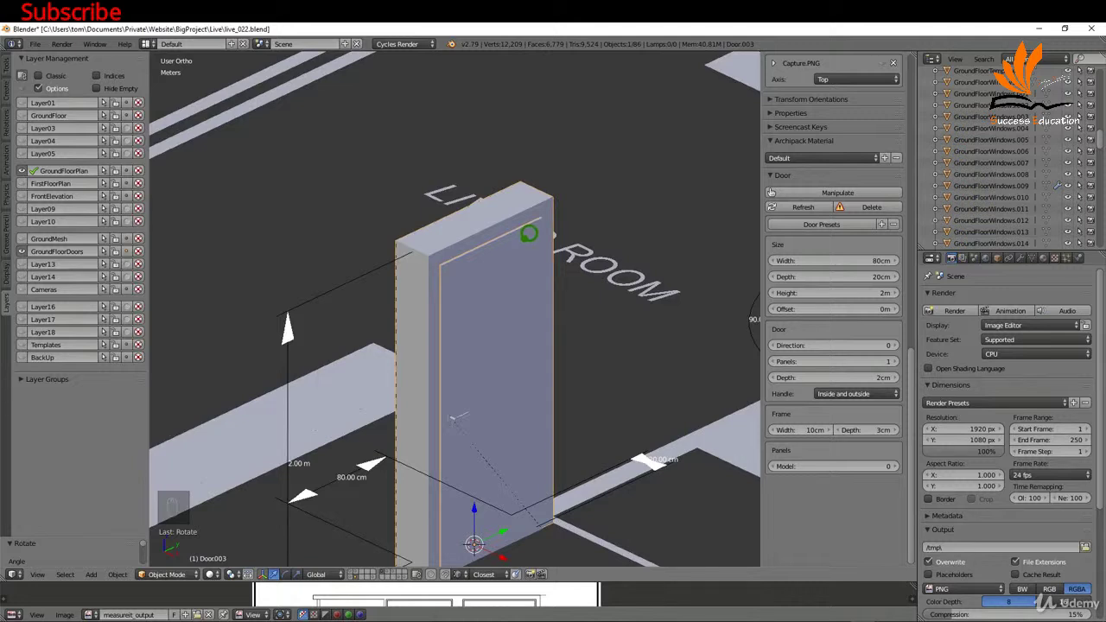
middle_click_drag(555, 335, 548, 227, "shift")
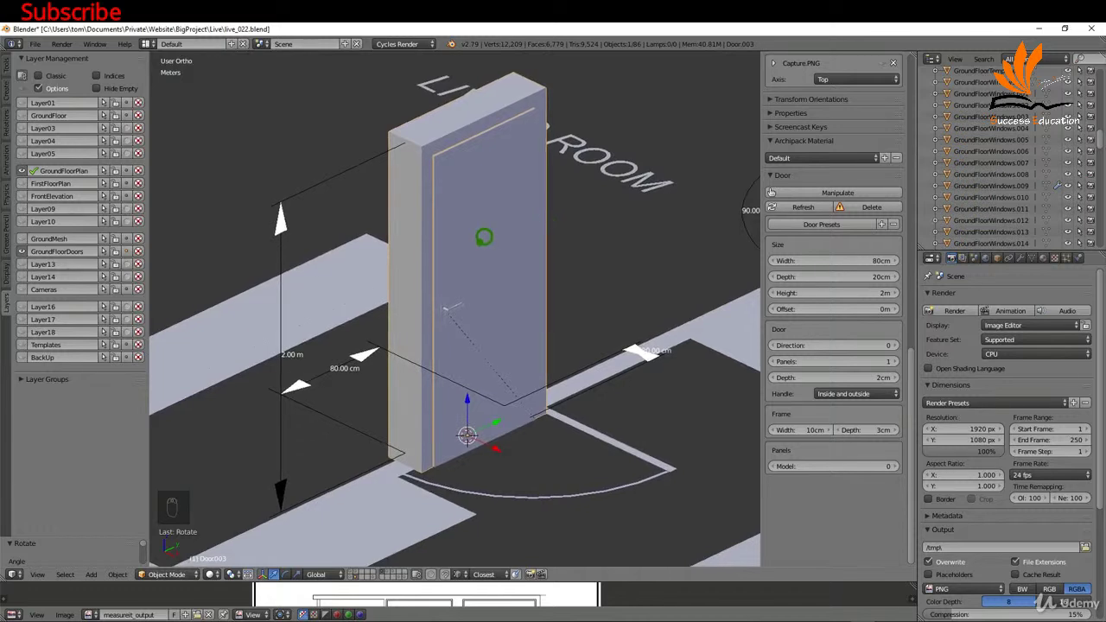
right_click(482, 227)
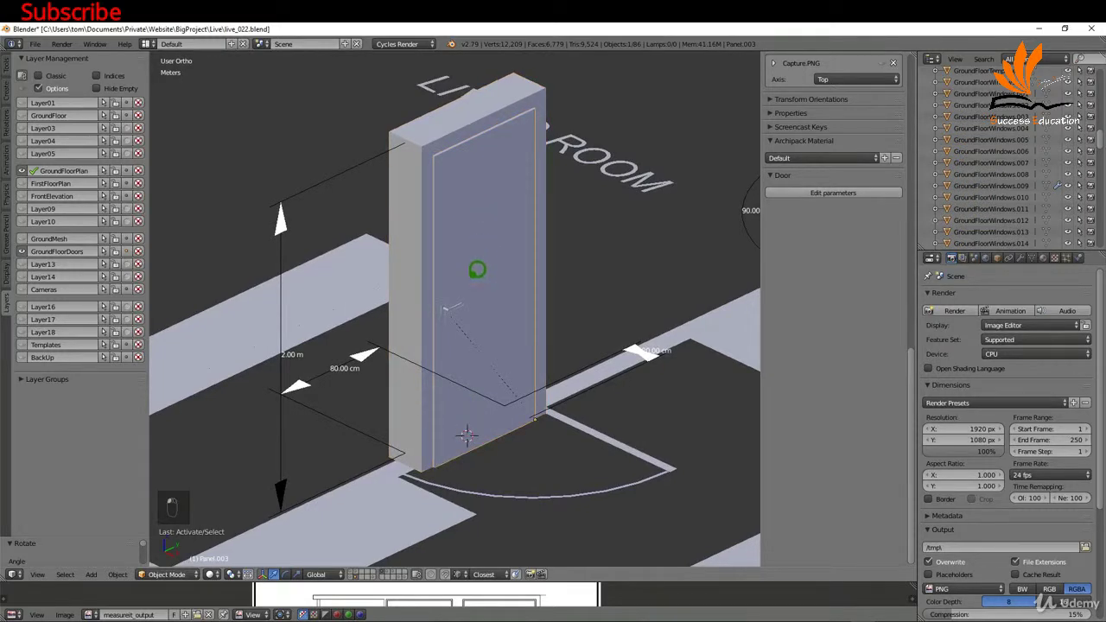
key("r")
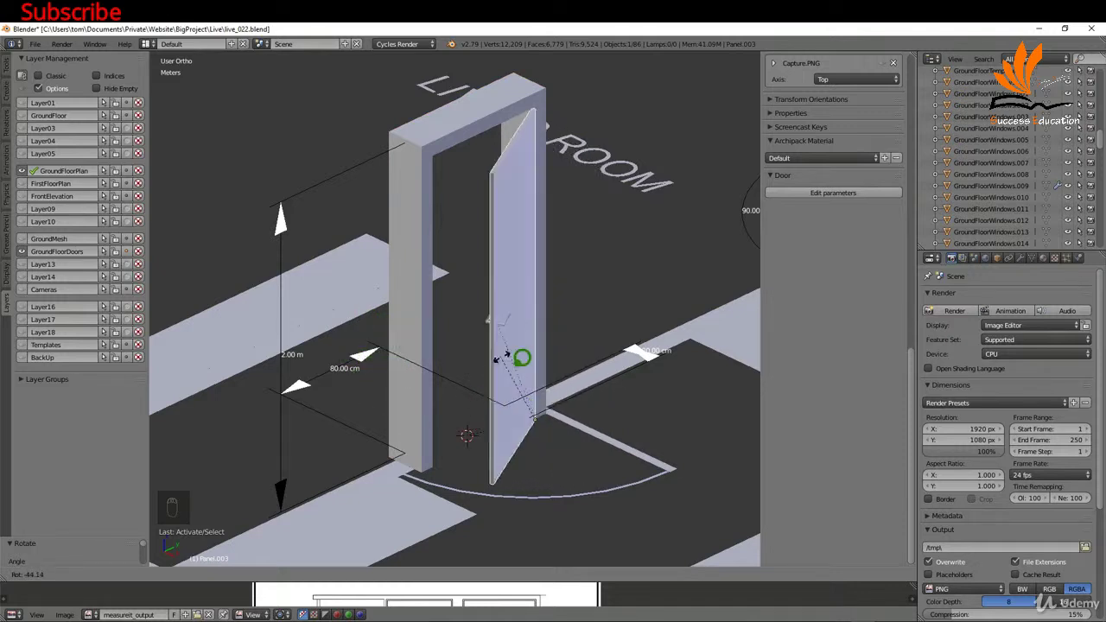
right_click(486, 328)
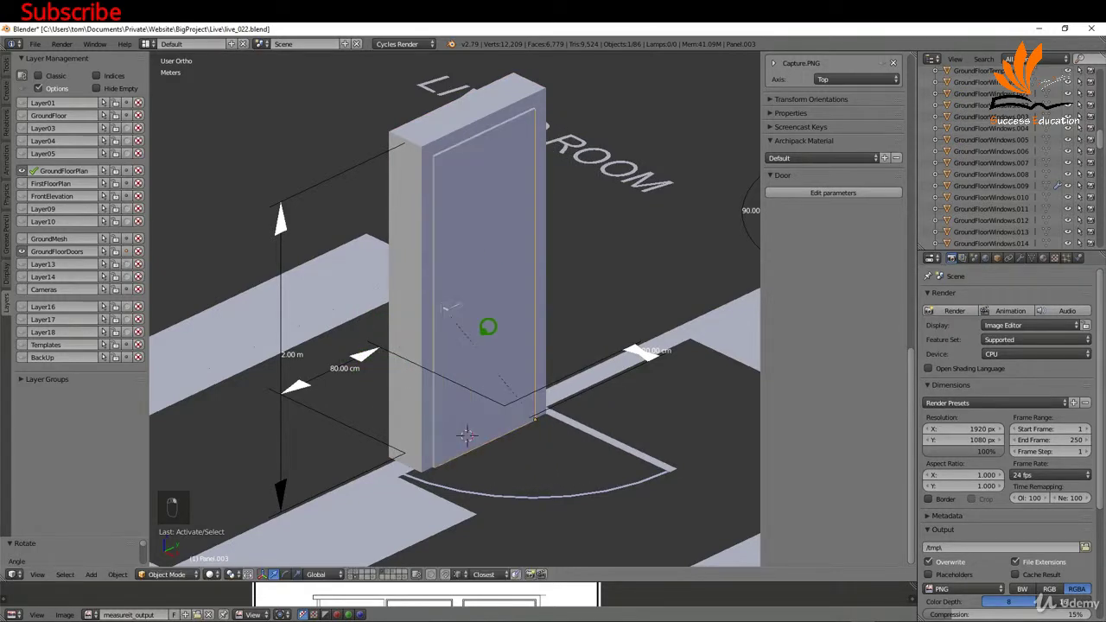
- Select the new door's frame and set the door offset to 3 cm
right_click(441, 119)
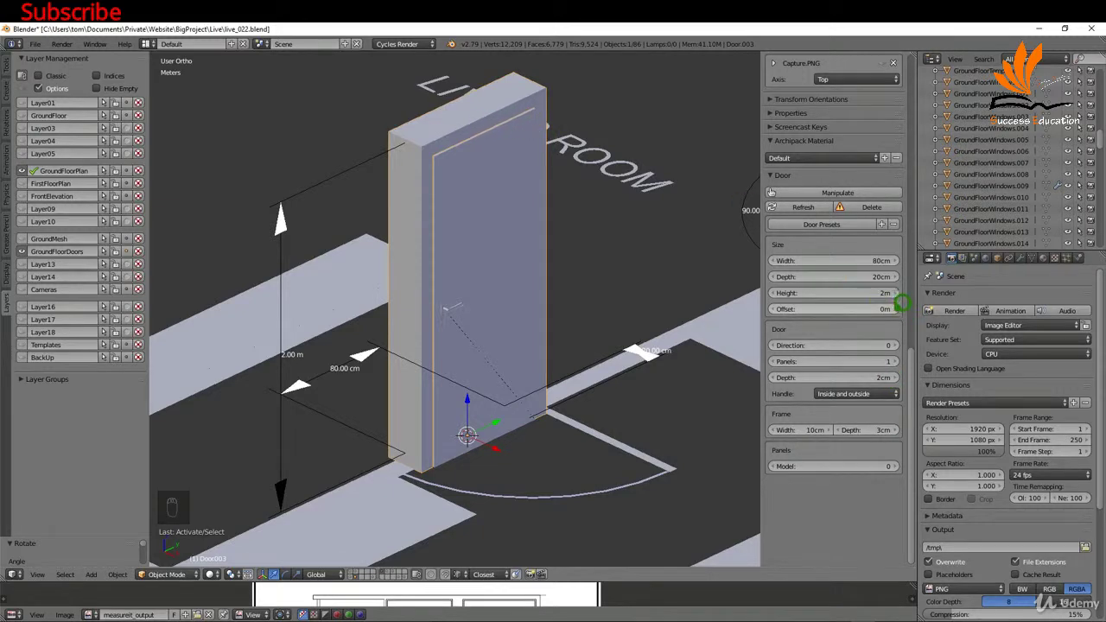
left_click(899, 307)
left_click(899, 307)
left_click(899, 307)
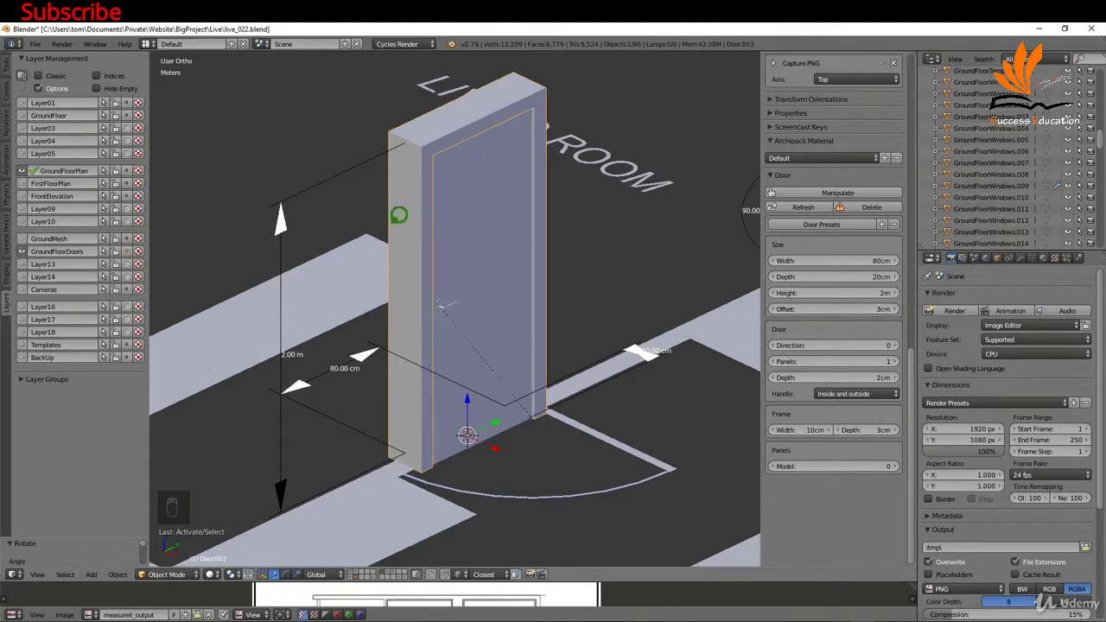
- Set the door's depth to 12 cm to suit the wall, showing the GroundFloor layer only for comparison
left_click(32, 115)
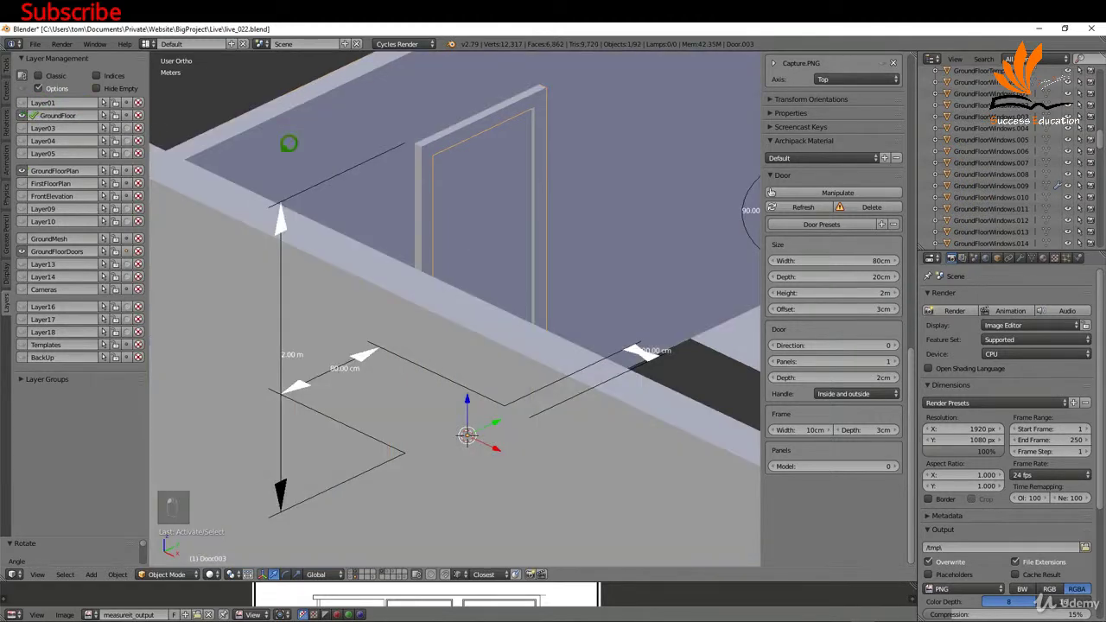
middle_click_drag(506, 159, 479, 179)
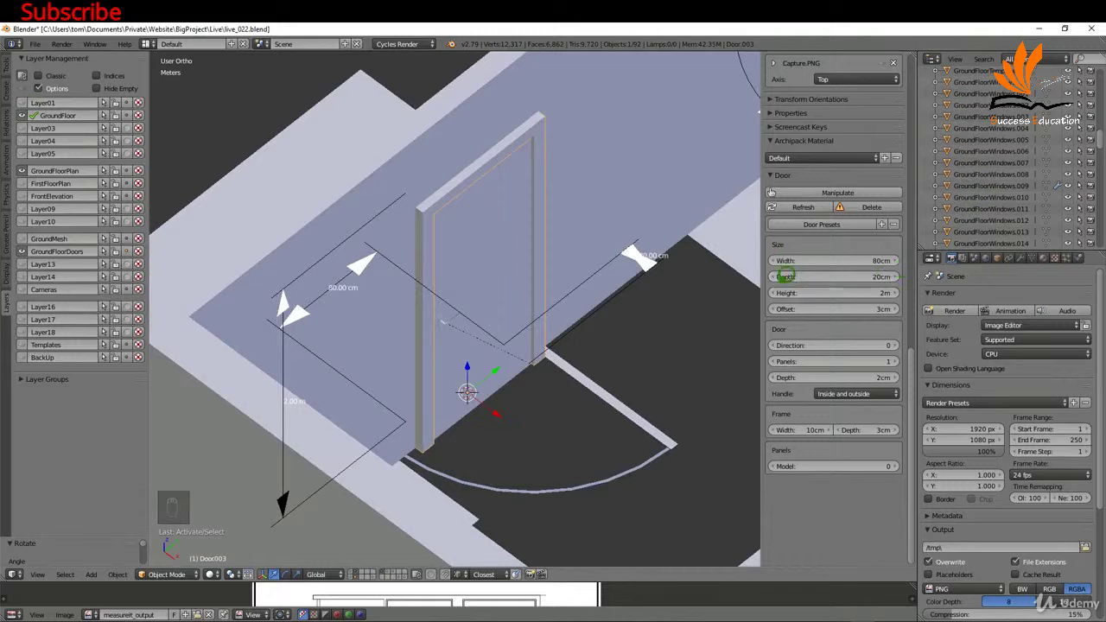
left_click_drag(783, 272, 761, 271)
left_click(778, 275)
left_click(778, 275)
left_click(778, 275)
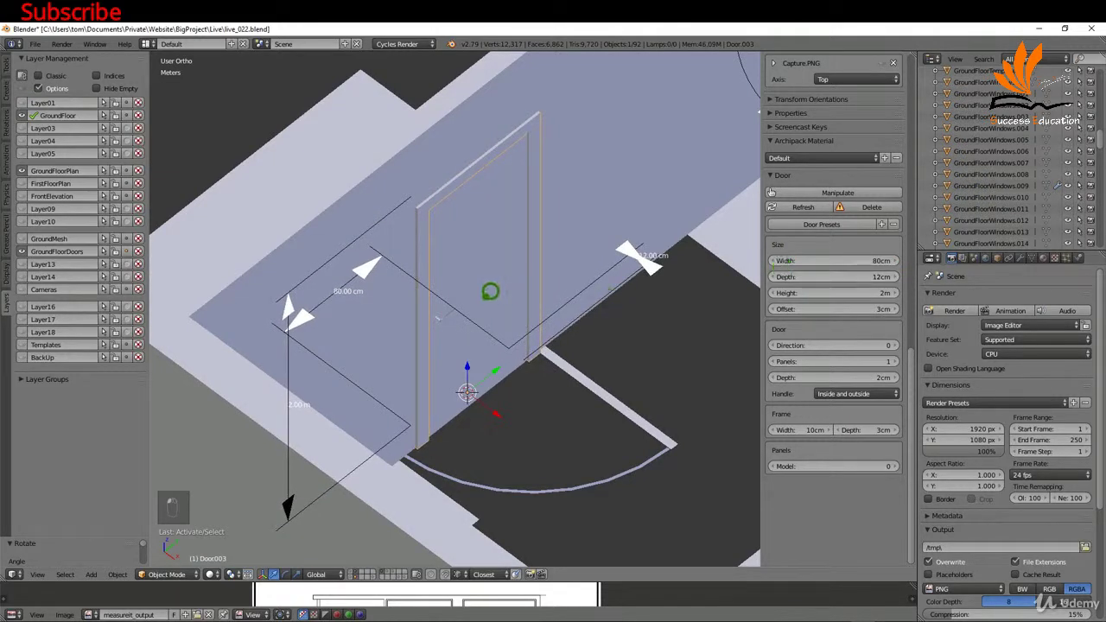
mouse_move(506, 311)
middle_mouse_down()
mouse_move(563, 304)
mouse_move(518, 313)
middle_mouse_up()
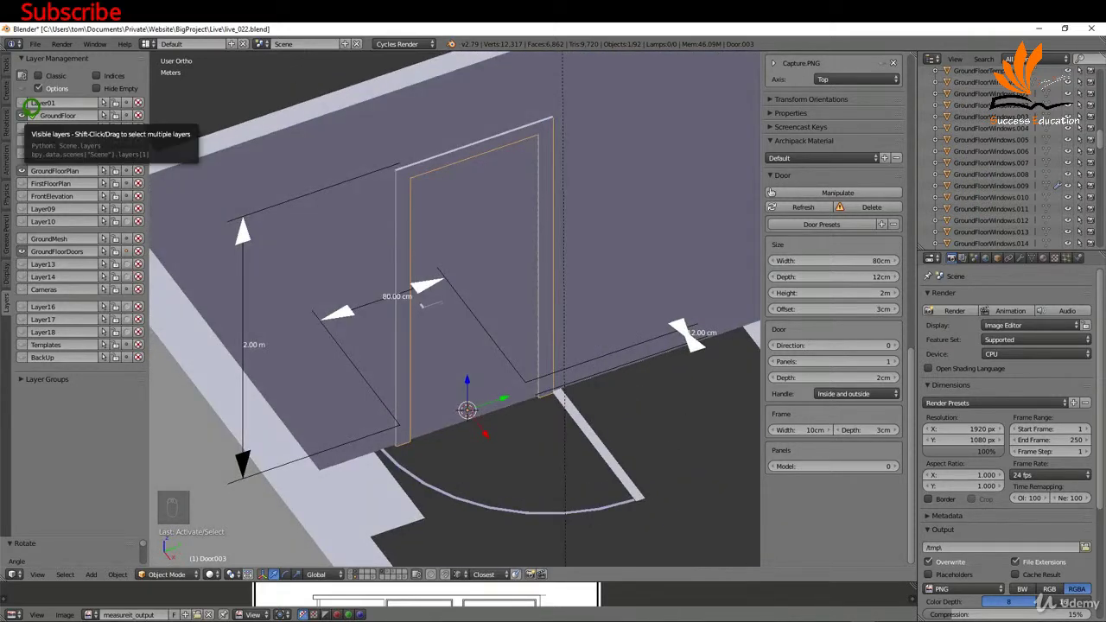
left_click(29, 113)
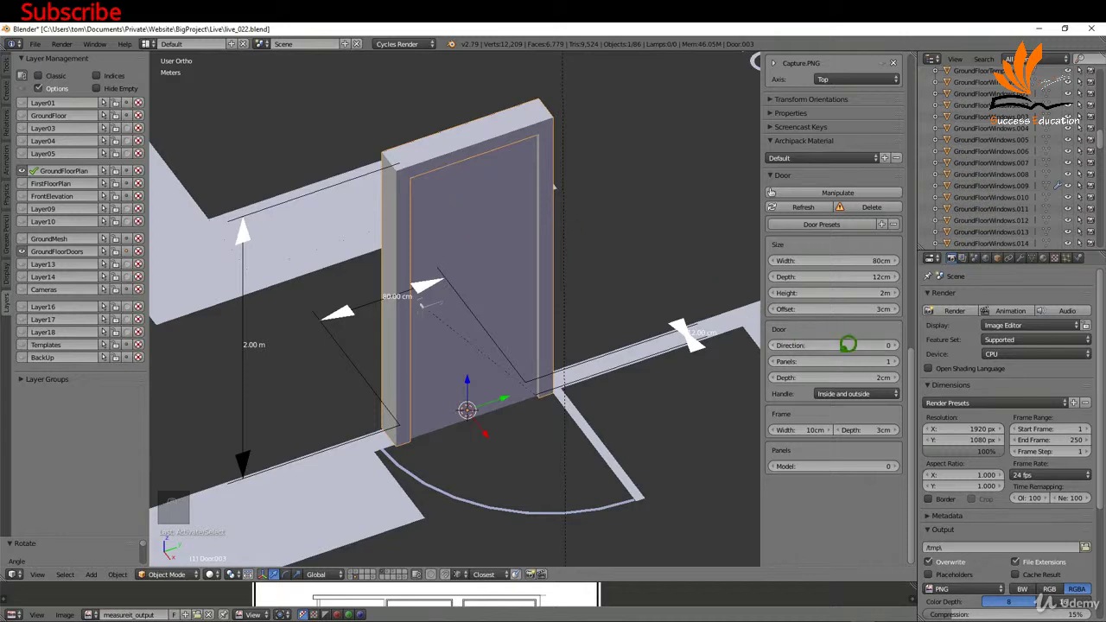
- Try door direction 1 with a cancelled trial rotation of the panel, and restore direction 0
left_click(895, 345)
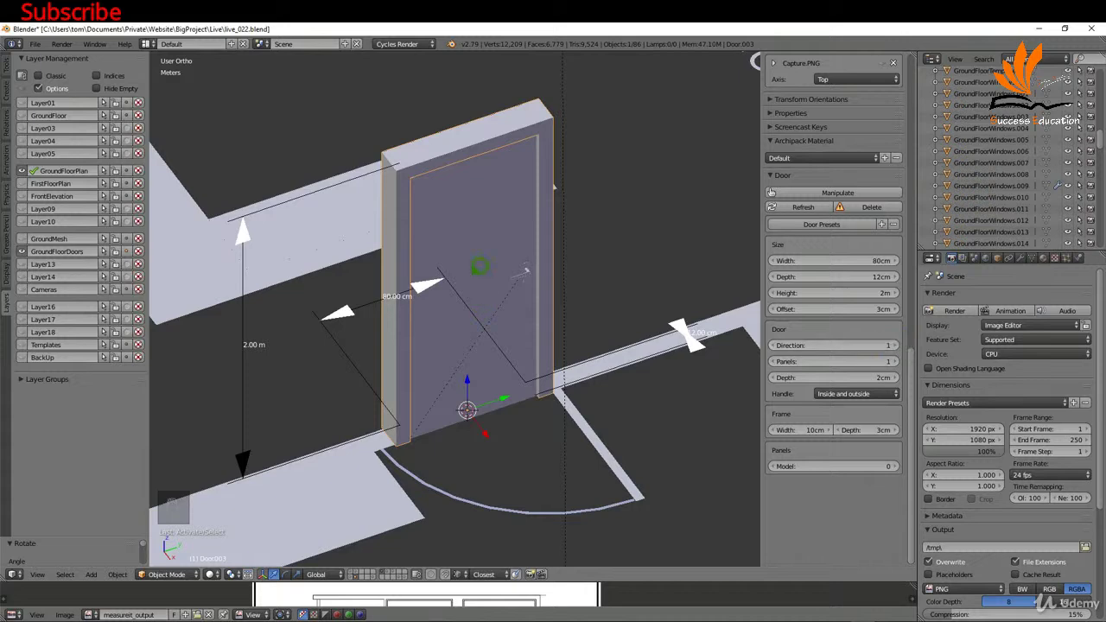
right_click(517, 234)
key("r")
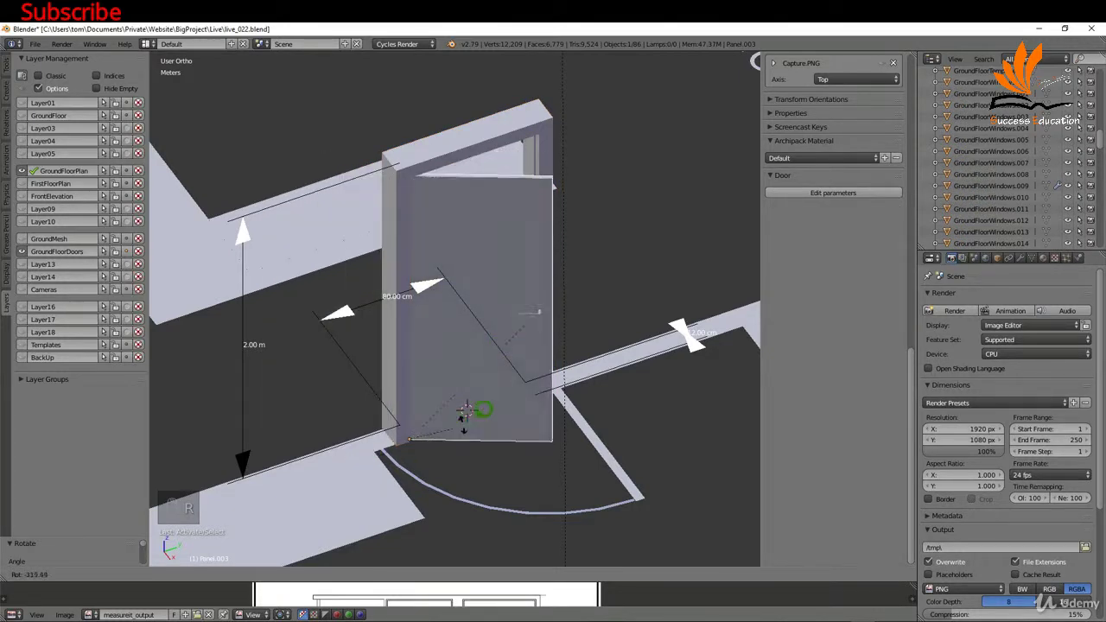
right_click(569, 410)
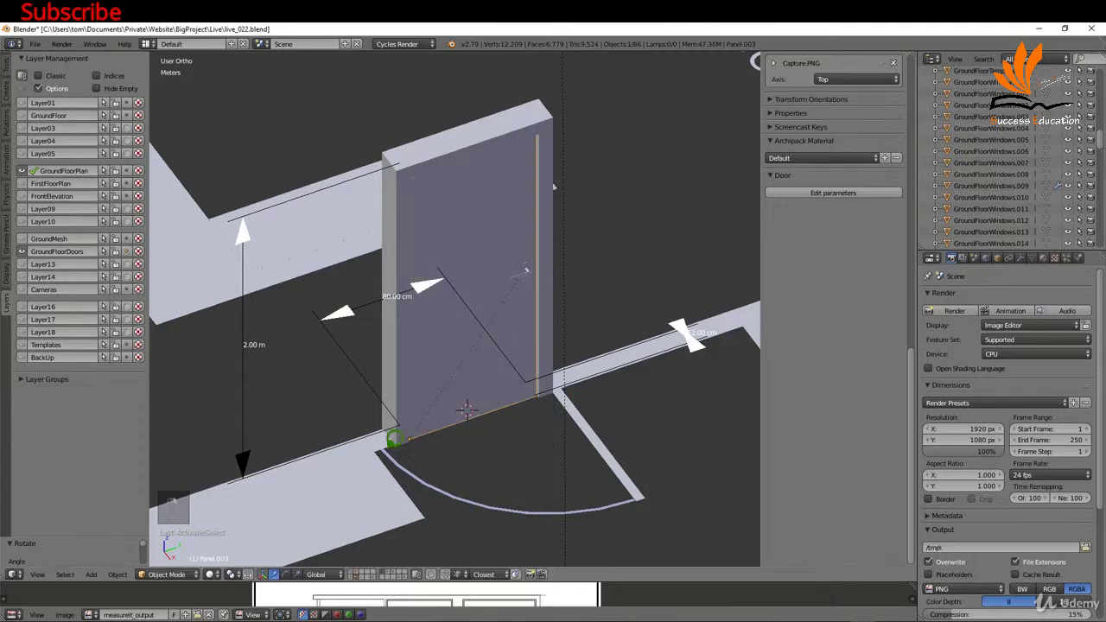
right_click(481, 126)
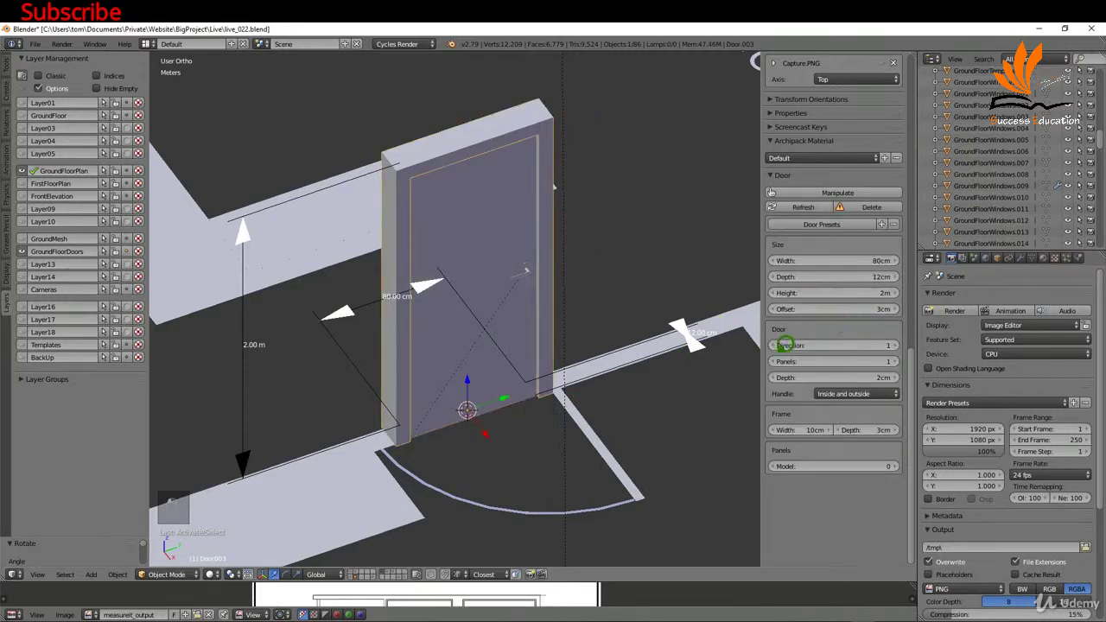
left_click(777, 343)
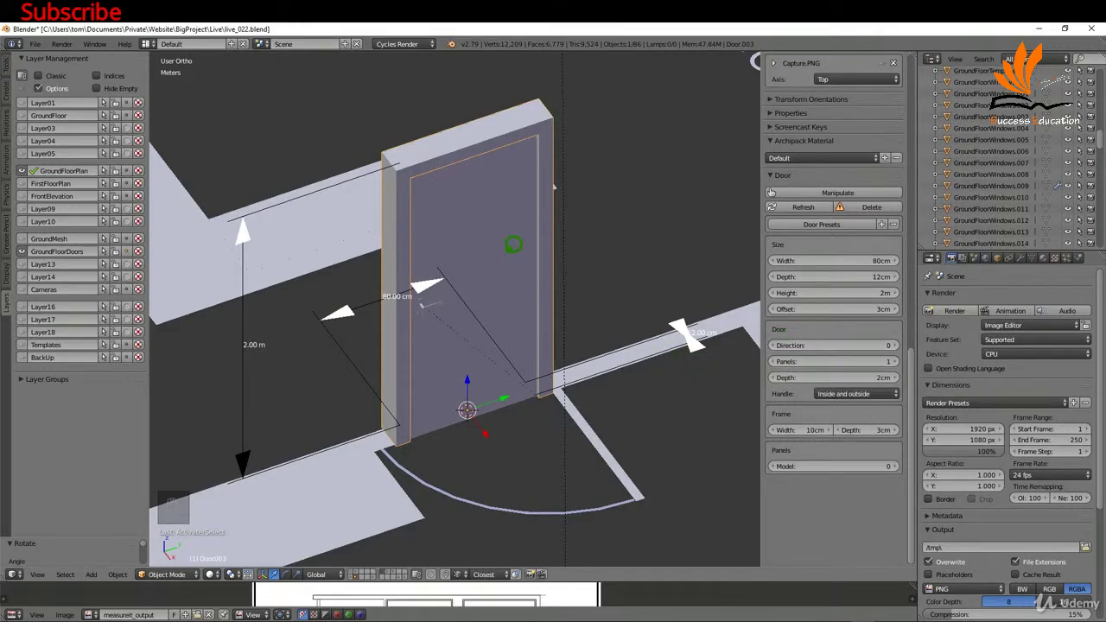
- Examine the dimensions of the exterior door near the kitchen using Manipulate for comparison with the interior door
scroll(484, 252, "down", 5)
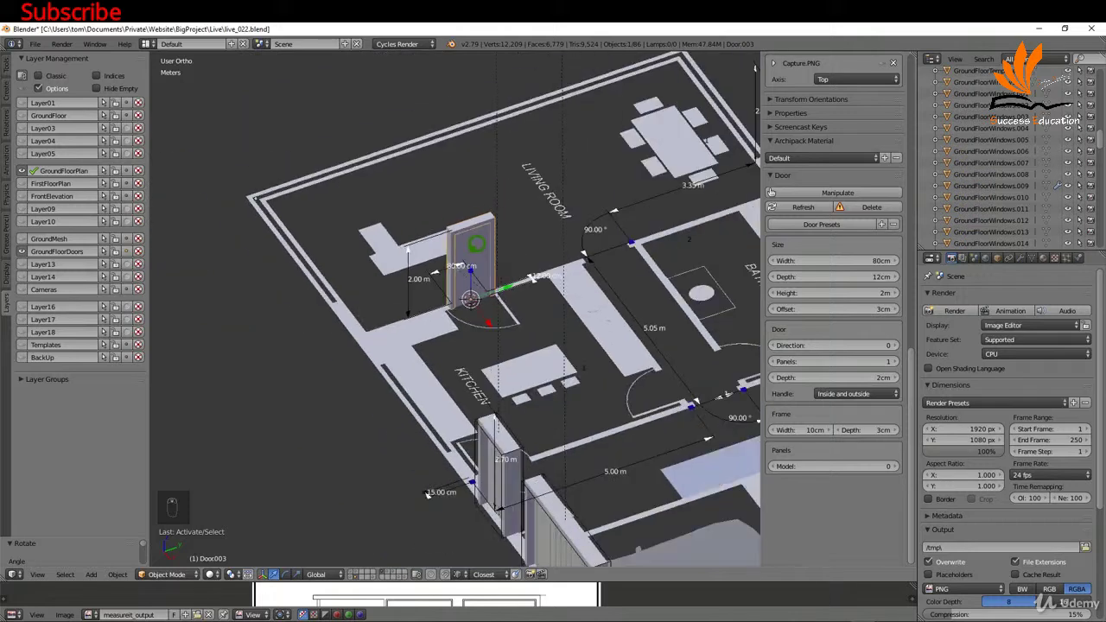
middle_click_drag(578, 343, 552, 313)
scroll(552, 313, "up", 5)
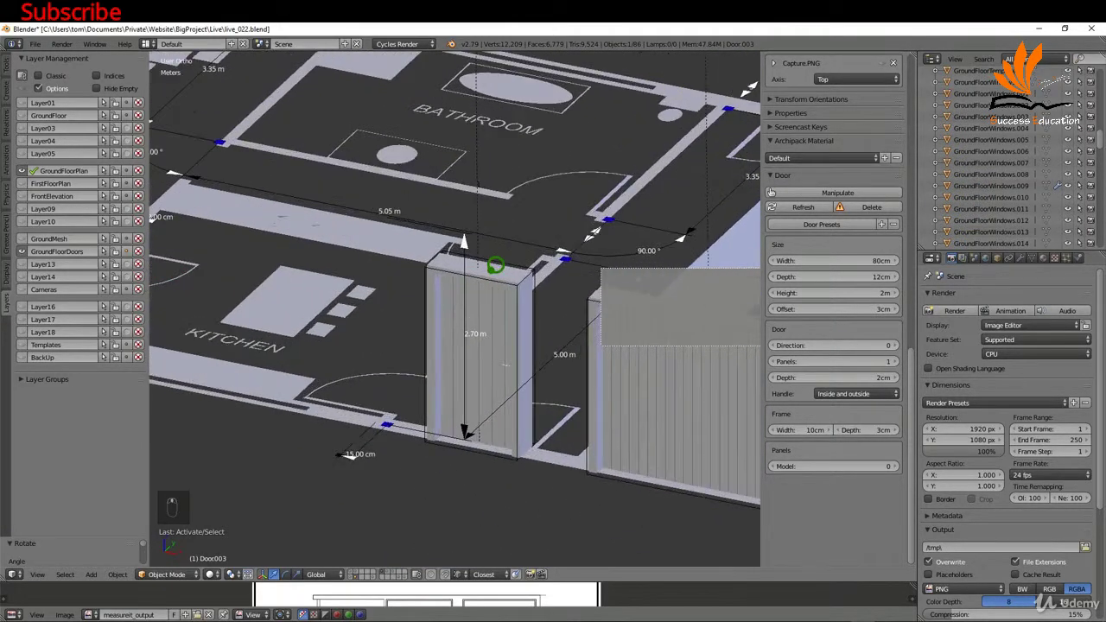
right_click(496, 266)
left_click(826, 187)
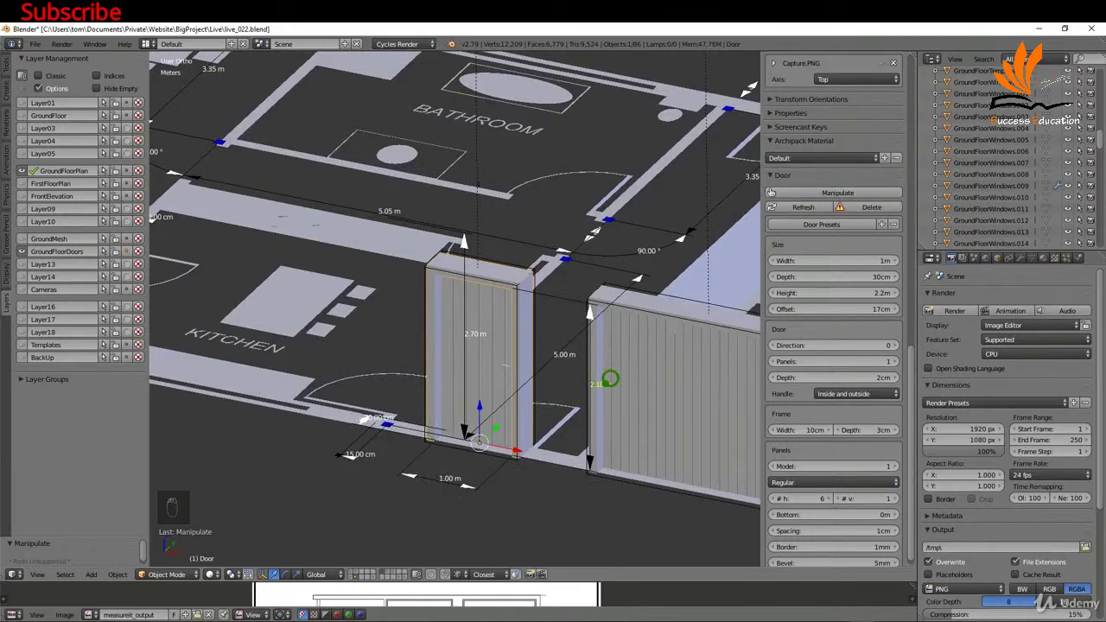
scroll(616, 395, "down", 1)
middle_click_drag(474, 364, 665, 408, "shift")
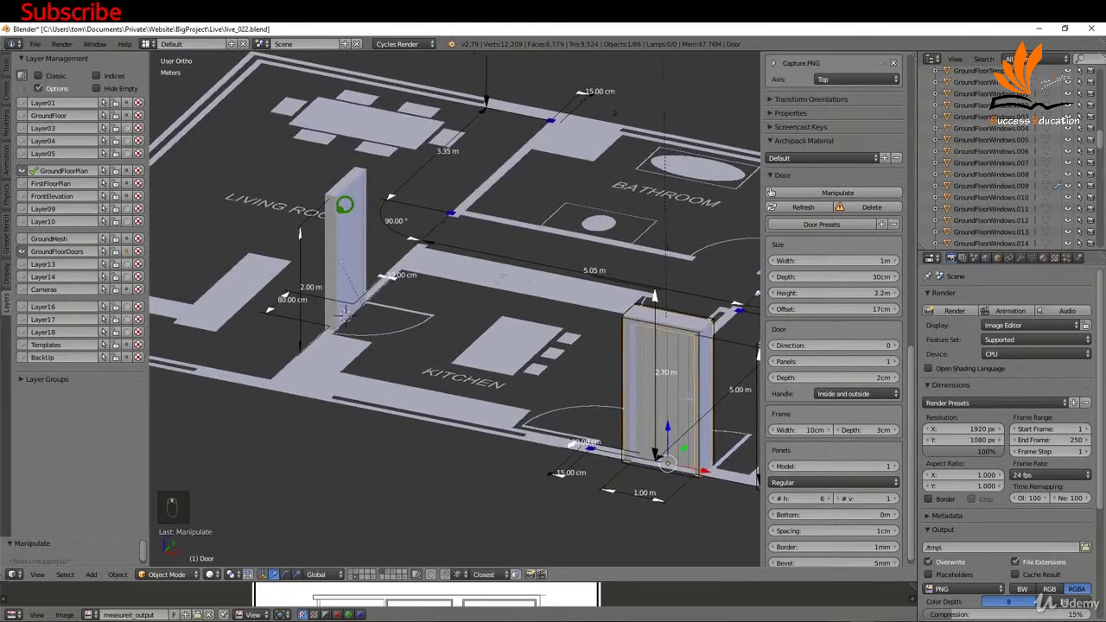
- Raise the height of the kitchen to living room door to about 2.18 m
right_click(342, 183)
scroll(289, 227, "up", 4)
middle_click_drag(415, 274, 275, 189)
left_click_drag(273, 190, 269, 168)
scroll(444, 285, "down", 2)
middle_click_drag(451, 285, 398, 289)
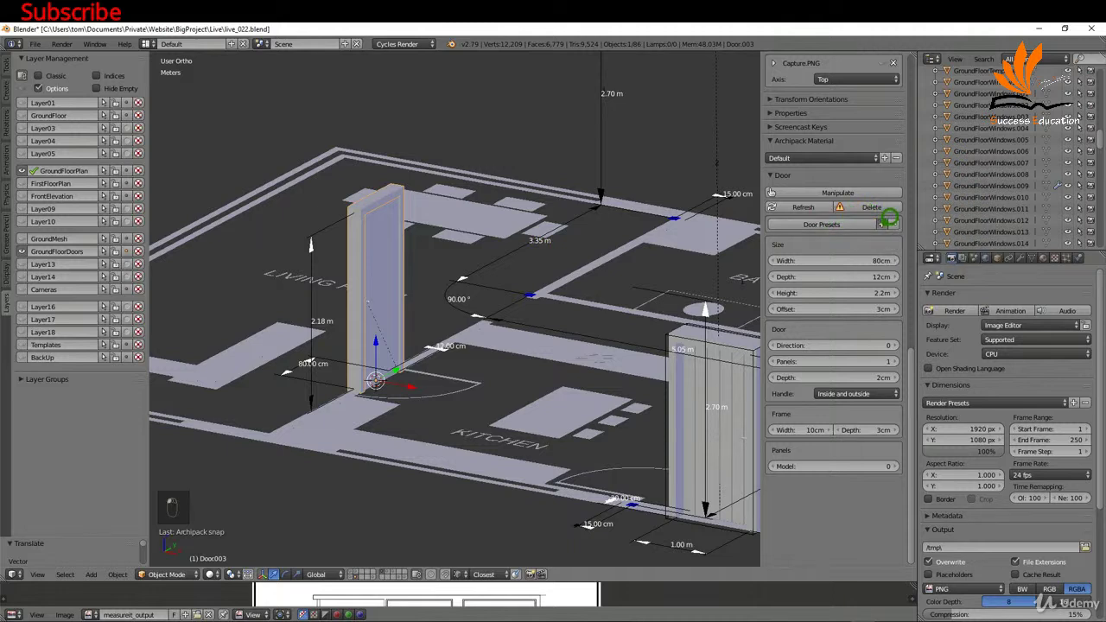
- Save the interior door's settings as a door preset named Internaldoorways
left_click(882, 224)
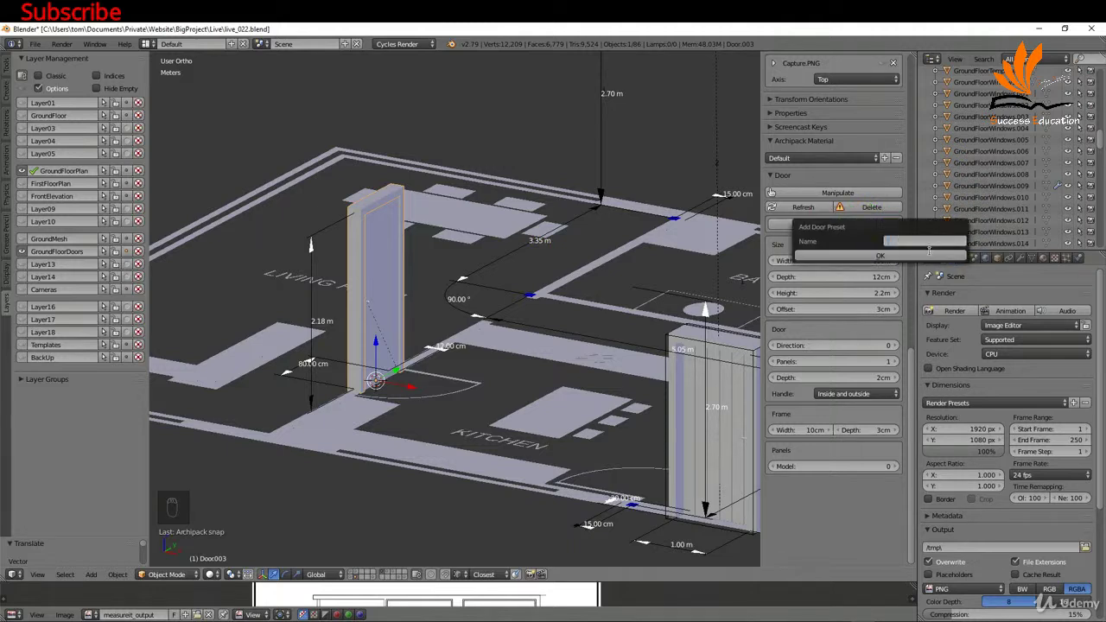
type("InternalDoor80cm")
left_click(920, 253)
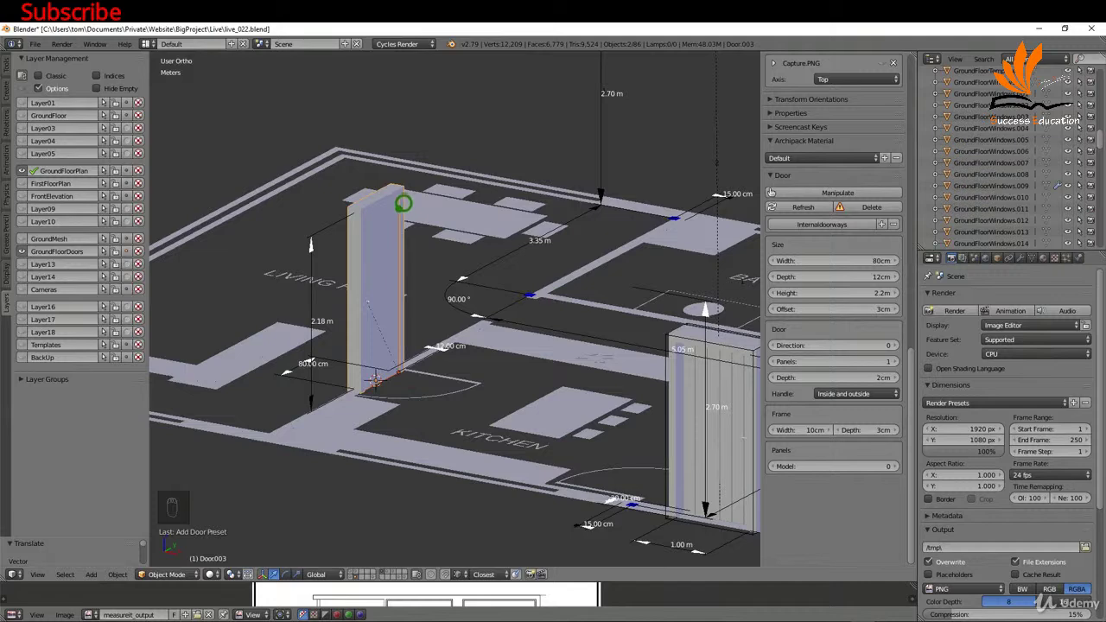
- Snap the 3D cursor midway between the two wall-end edges of the kitchen doorway opposite the bathroom
middle_click_drag(501, 277, 481, 443)
scroll(482, 443, "up", 2)
right_click(452, 274)
scroll(453, 274, "up", 1)
scroll(454, 272, "up", 1)
key("Tab")
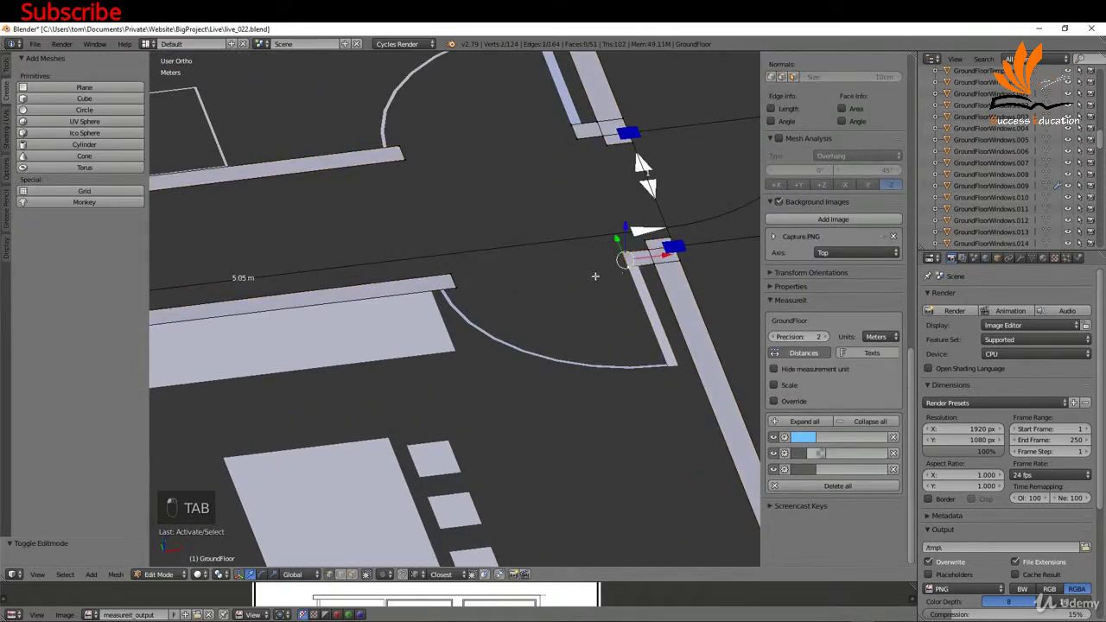
right_click(472, 285)
right_click(478, 265, "shift")
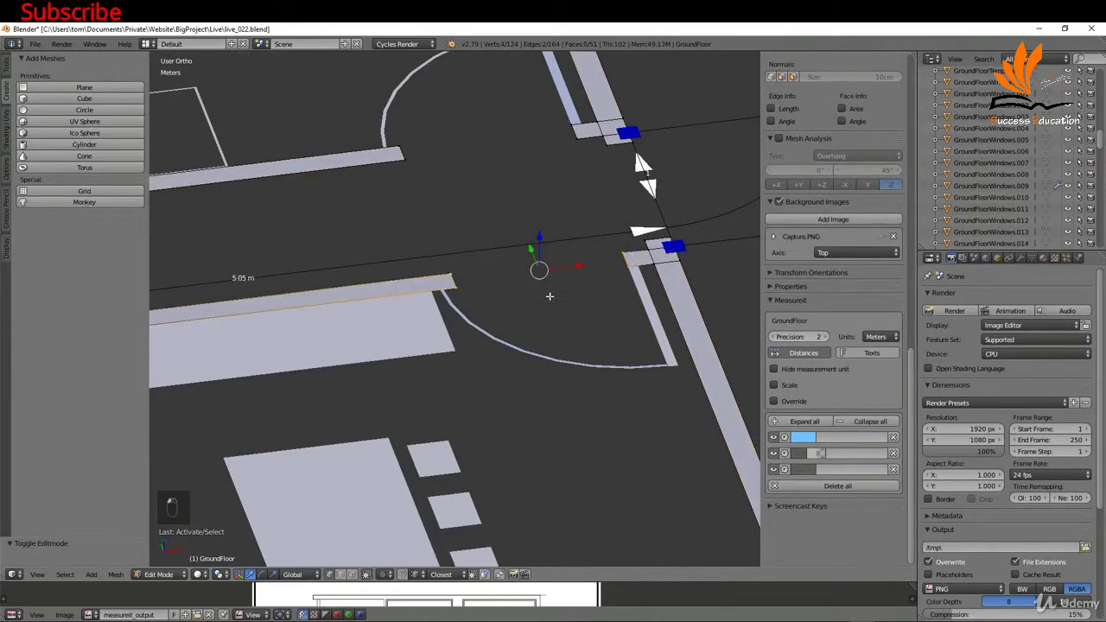
key("shift+s")
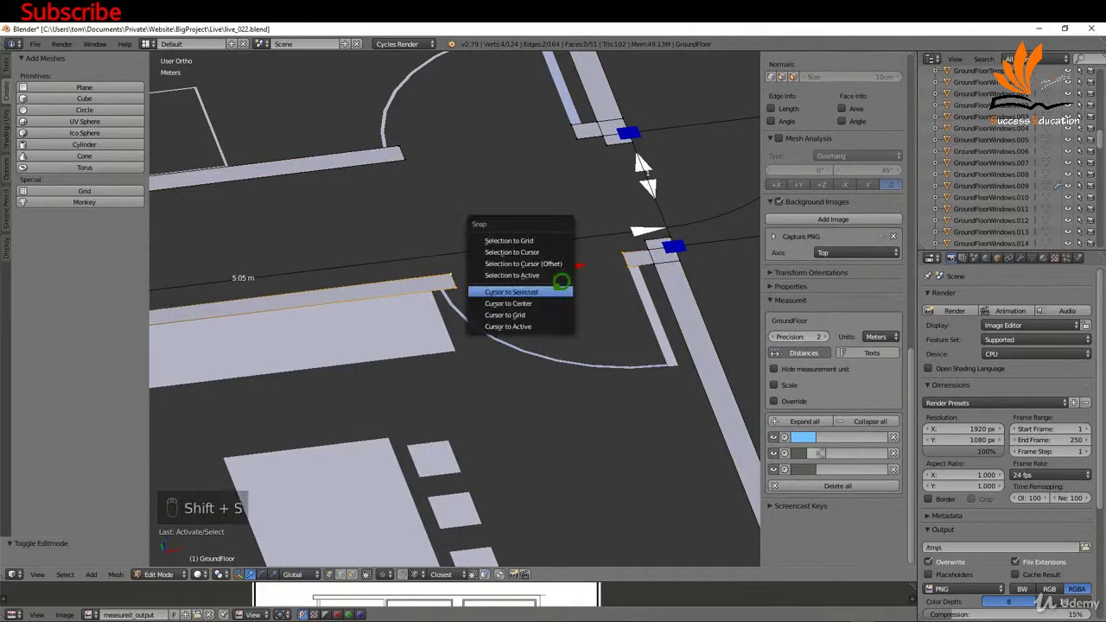
left_click(560, 289)
key("Tab")
- Show only the GroundFloorDoors layer and add an Archipack door from the Internaldoorways preset at the 3D cursor
left_click(426, 271)
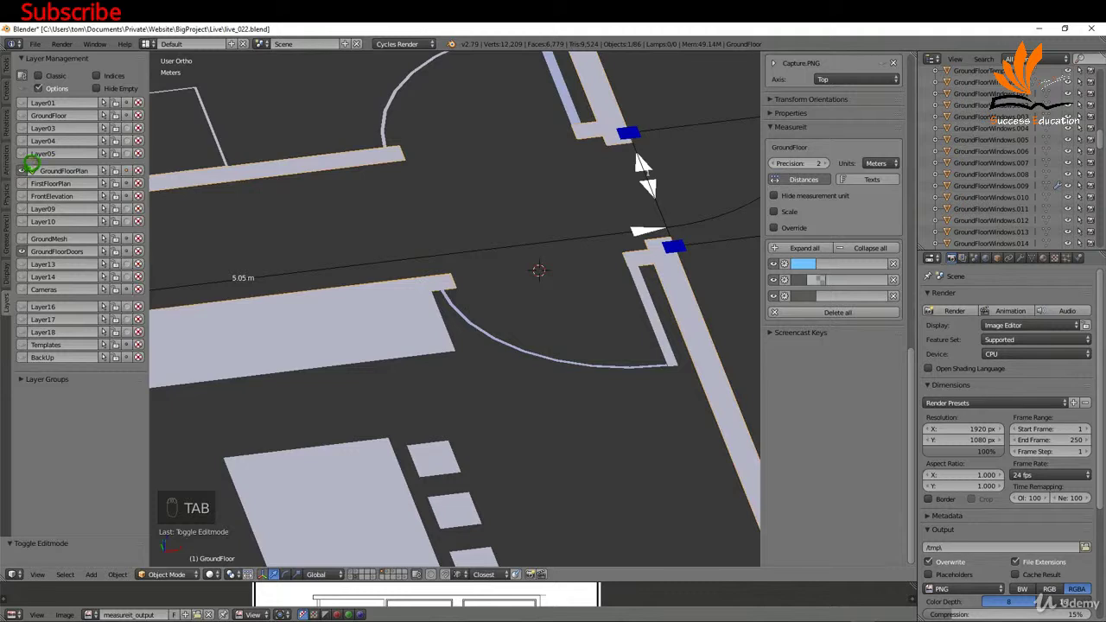
left_click(23, 169)
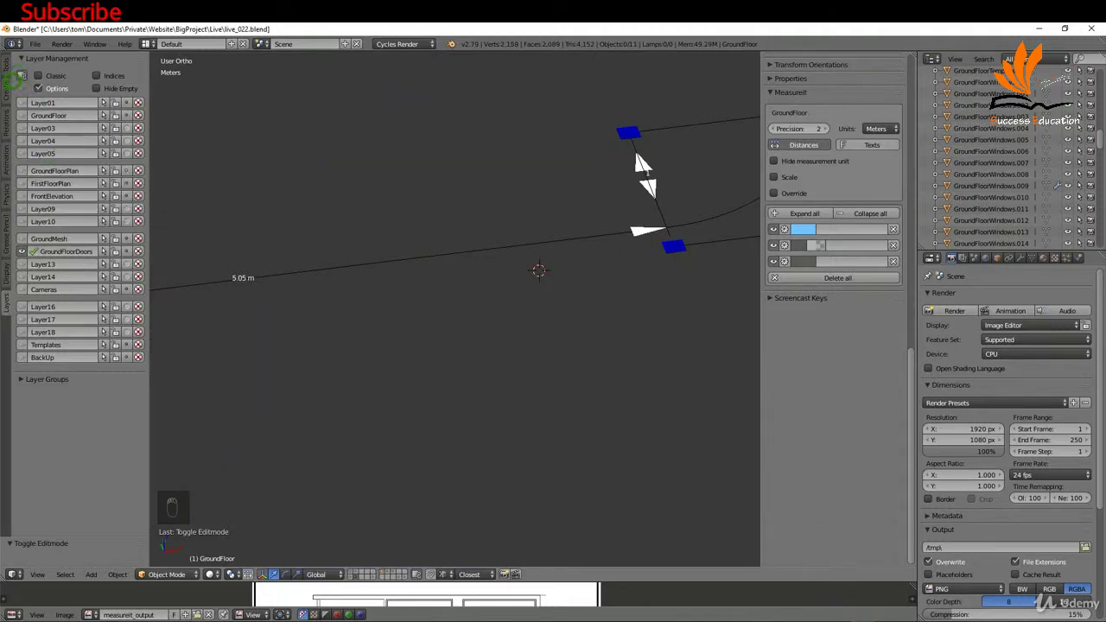
left_click(9, 82)
left_click(78, 109)
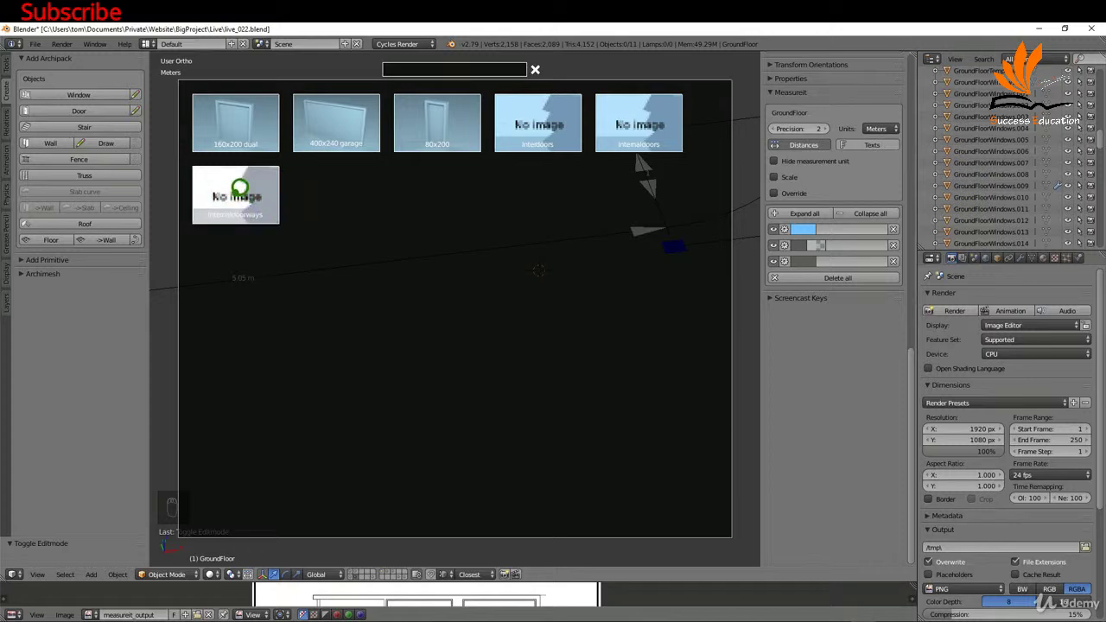
left_click(238, 191)
scroll(702, 220, "down", 3)
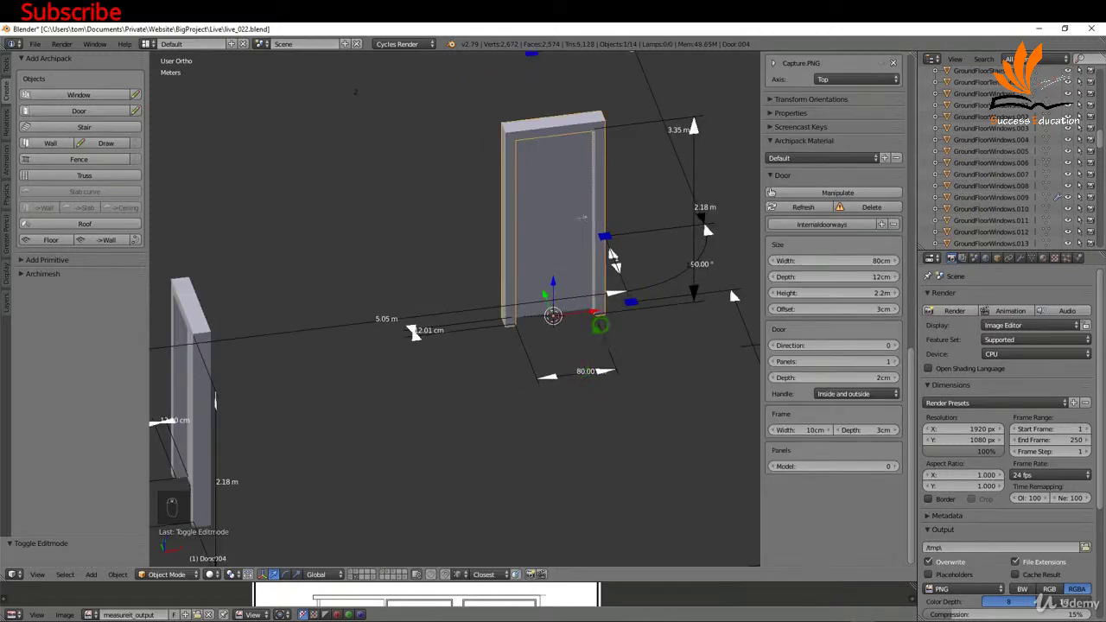
middle_click_drag(703, 222, 668, 234, "shift")
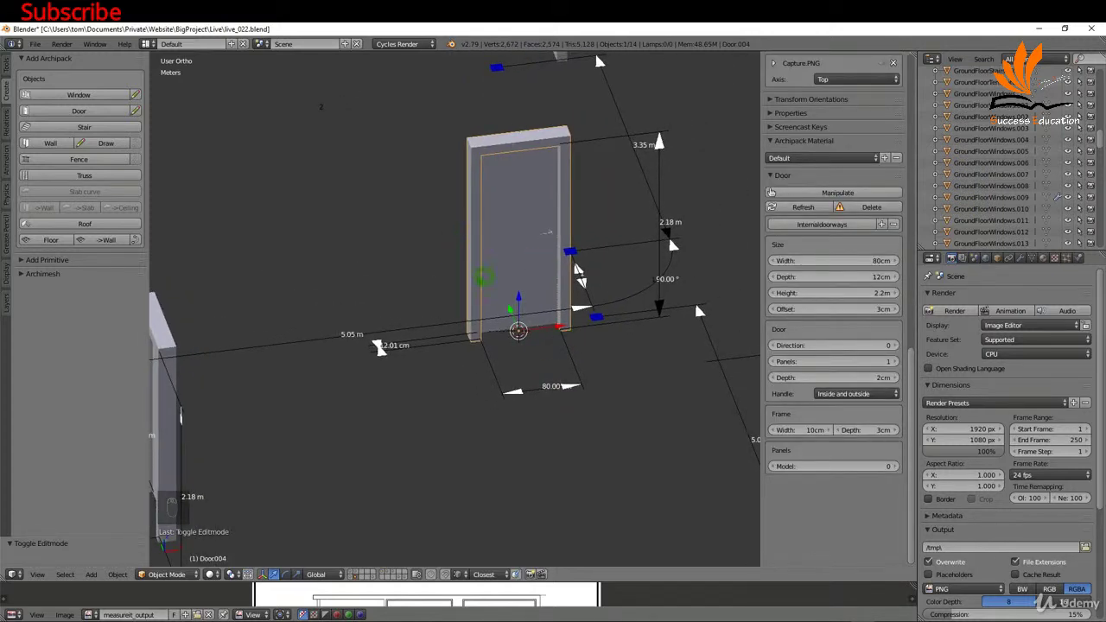
middle_click_drag(667, 235, 744, 257, "ctrl")
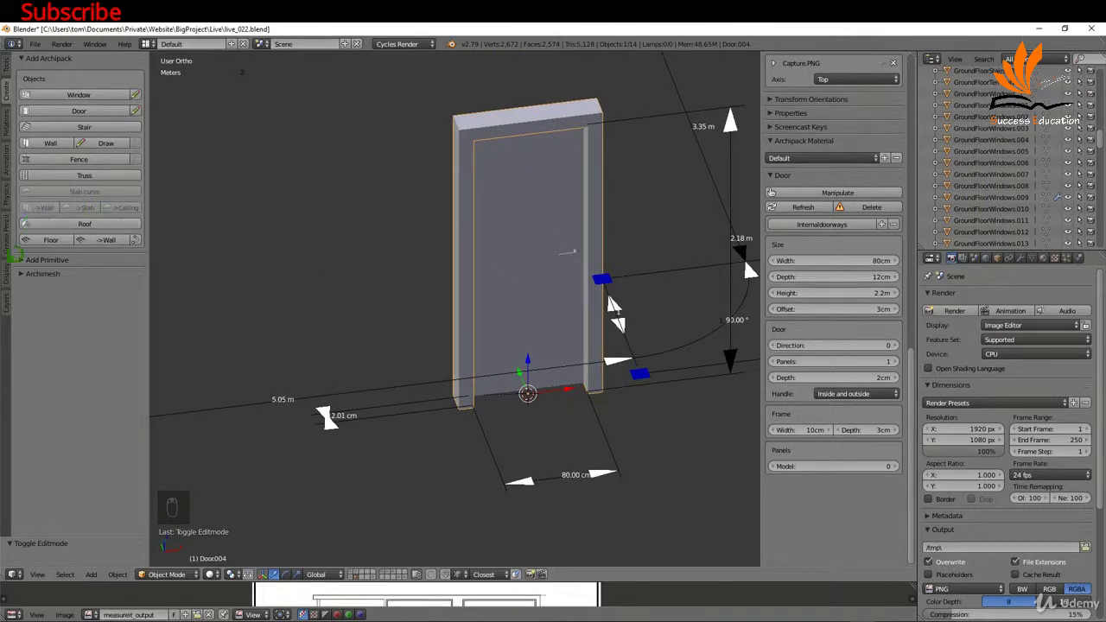
- Show the GroundFloorPlan layer with the doors and check the new panel's swing against the plan with a cancelled trial rotation
left_click(9, 281)
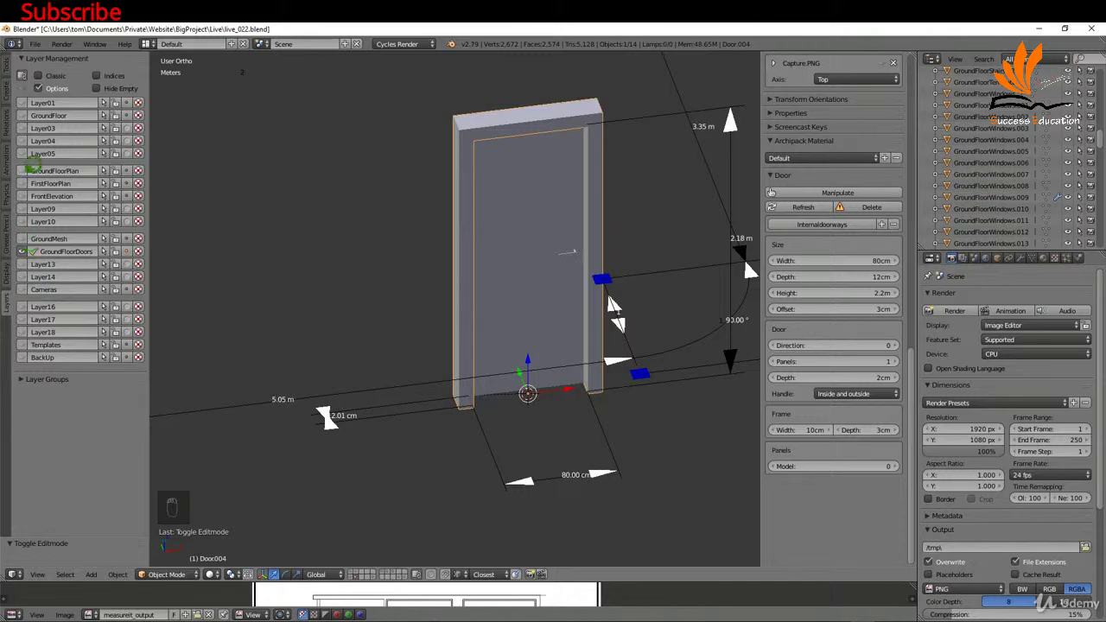
left_click(31, 170)
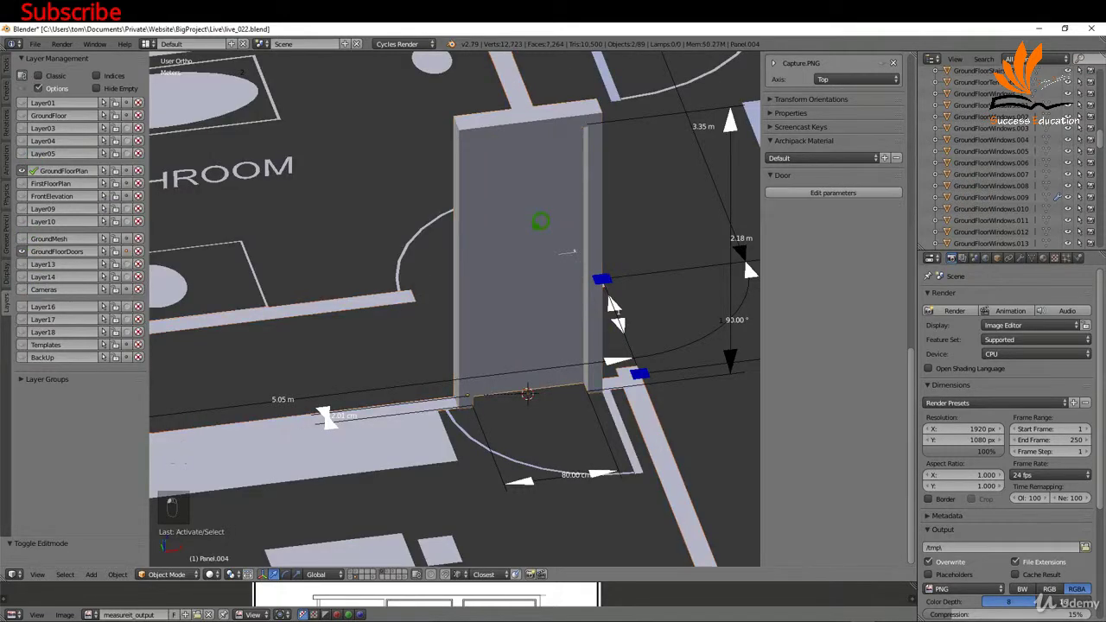
right_click(624, 357)
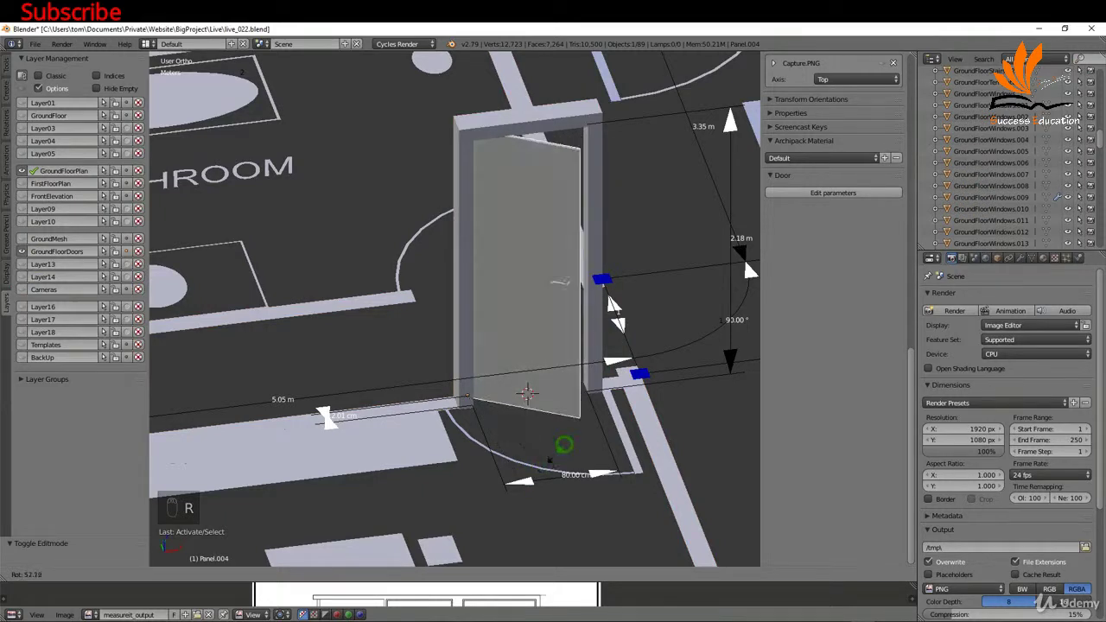
key("Escape")
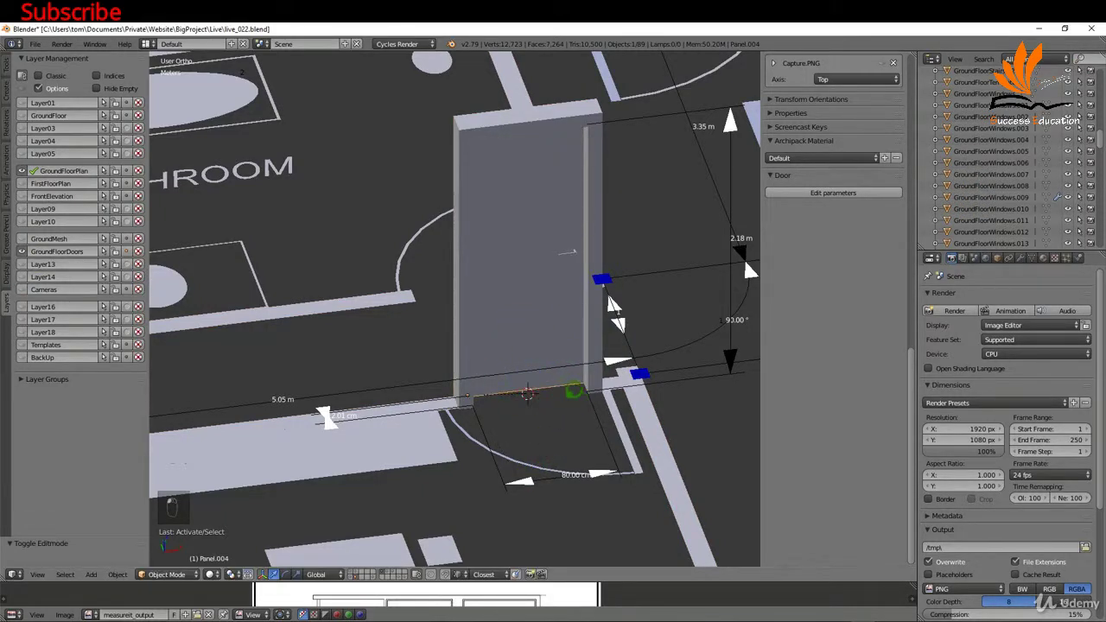
- Rotate the new kitchen door 180° so its hinge side matches the swing arc on the plan
right_click(491, 119)
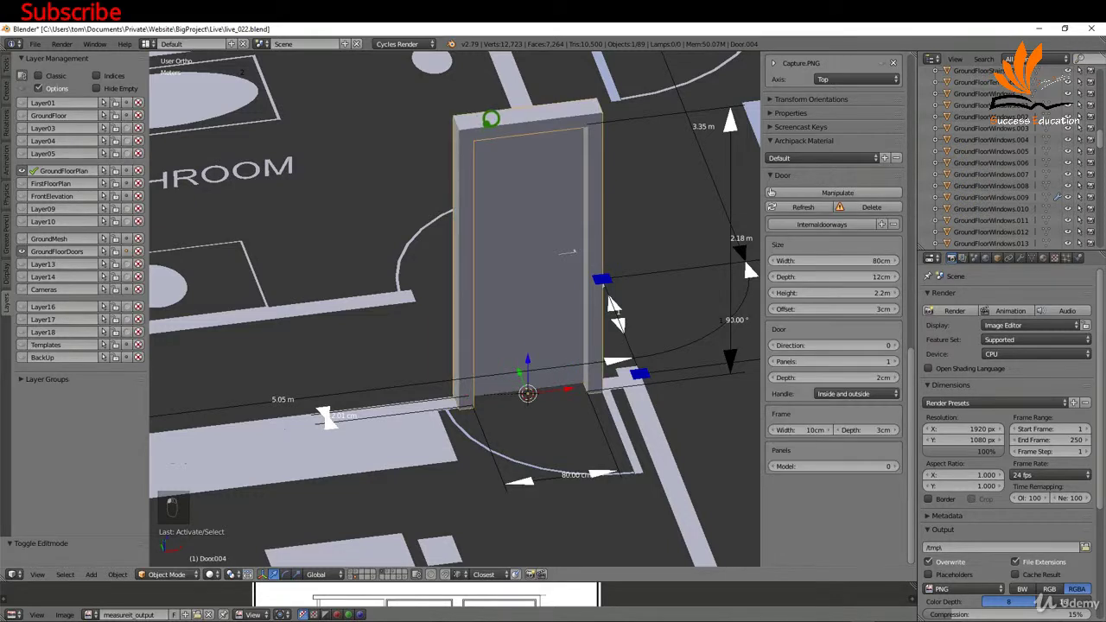
key("r")
key("1")
key("8")
key("Return")
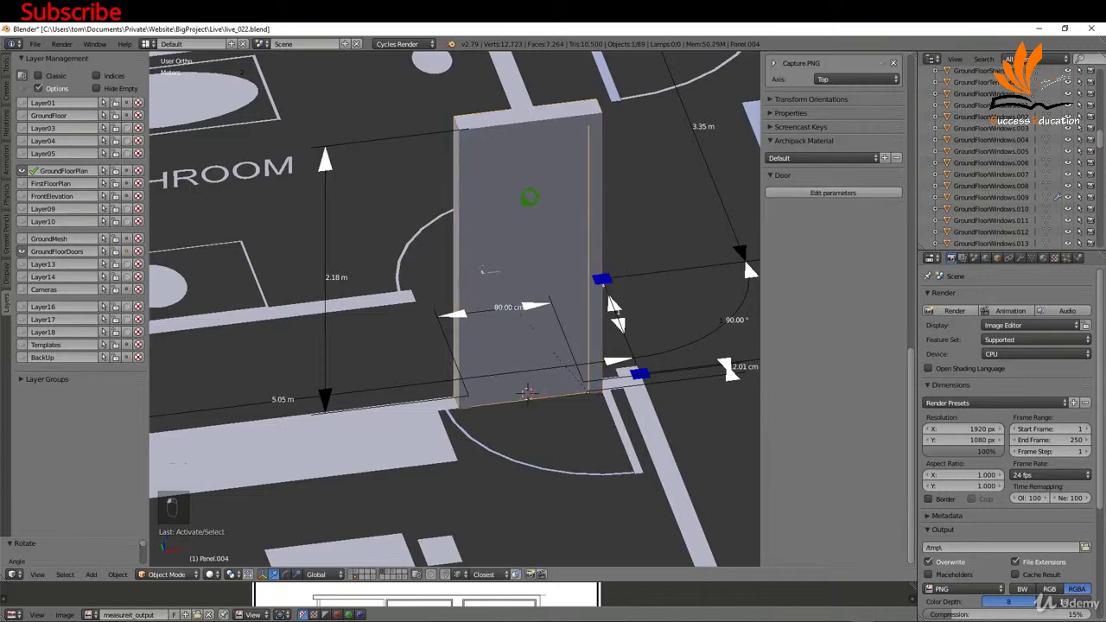
- Check the turned door's swing with a cancelled trial rotation of its panel and view its position on the floor plan
key("r")
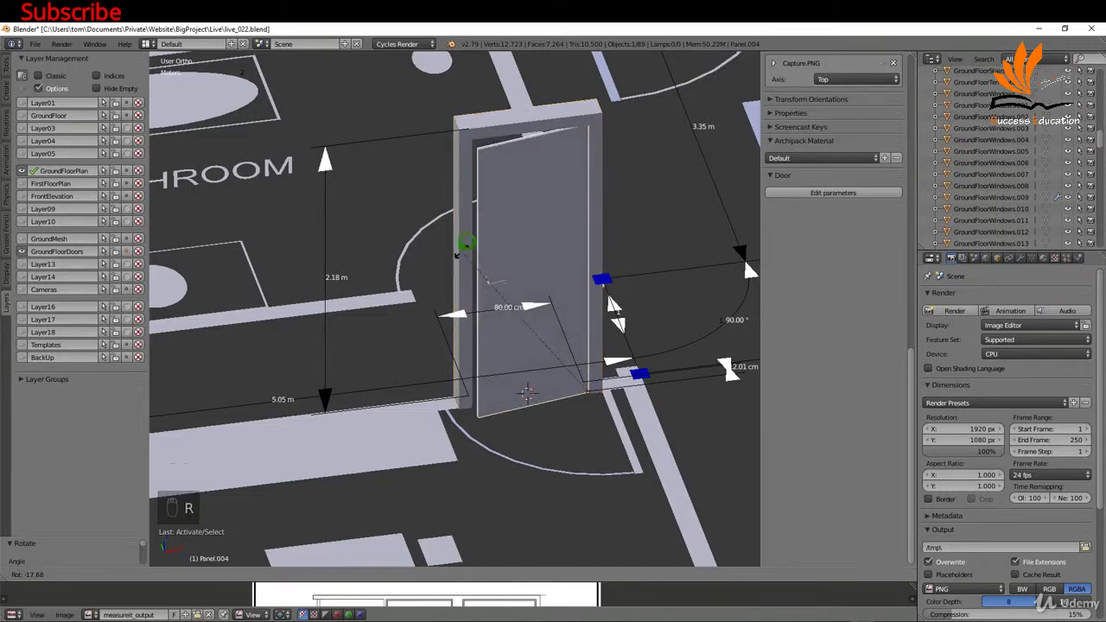
right_click(475, 376)
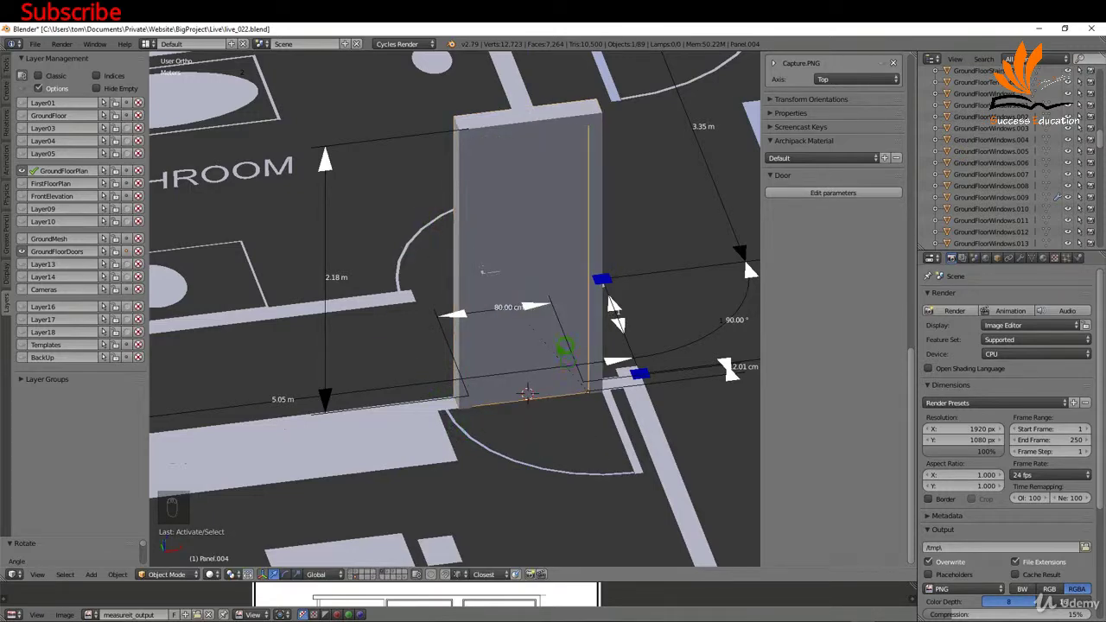
scroll(519, 188, "down", 5)
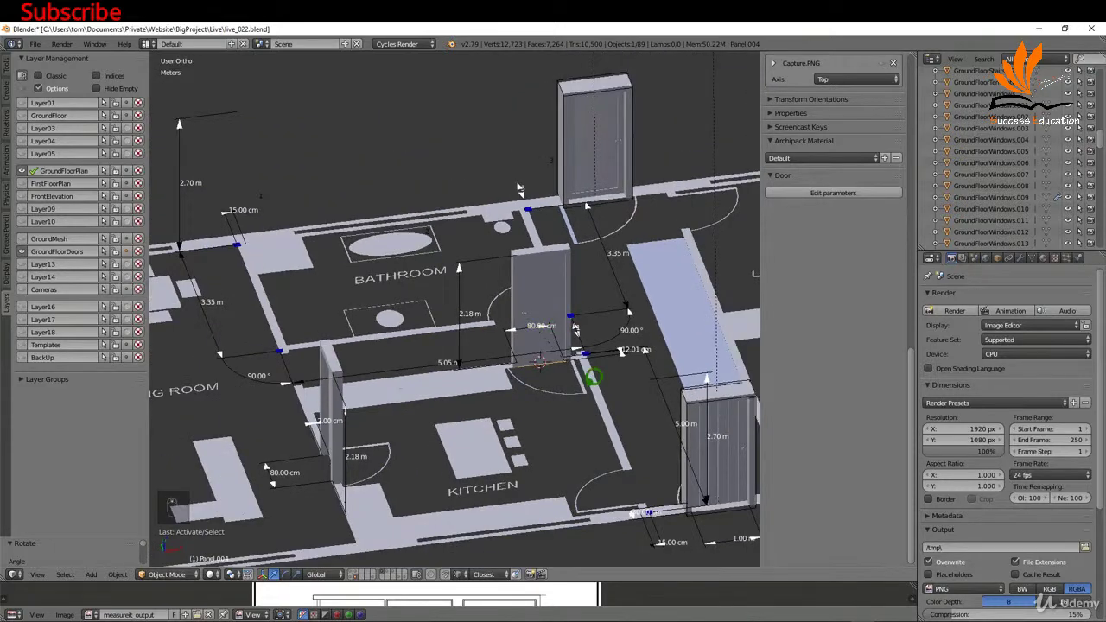
scroll(518, 187, "down", 3)
scroll(512, 226, "up", 2)
middle_click_drag(512, 226, 400, 272)
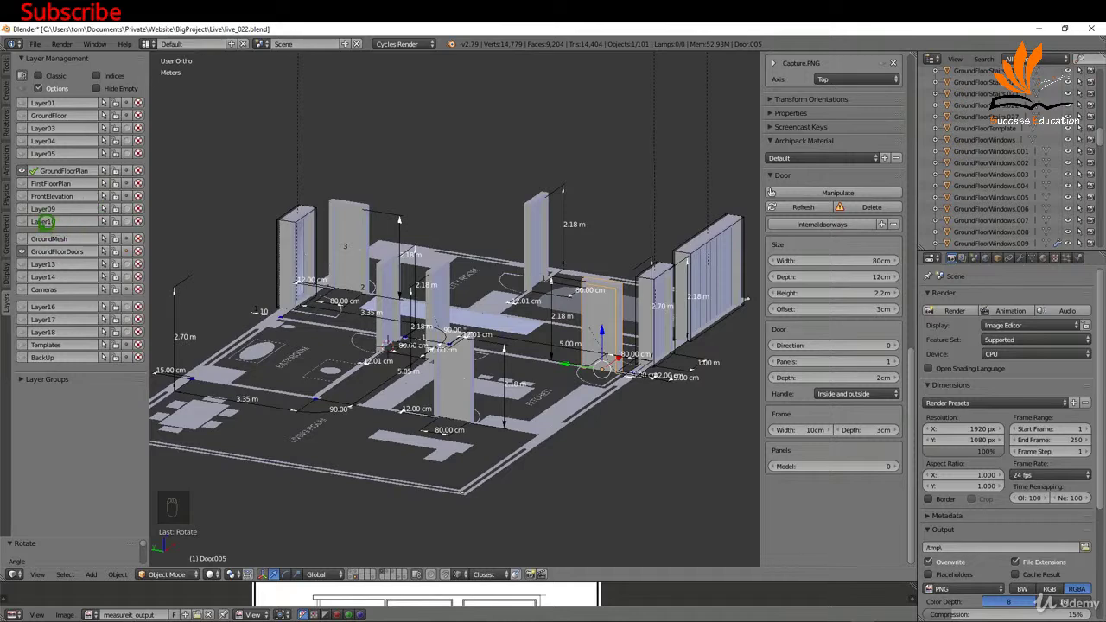
- Show the GroundFloor layer's walls and test the kitchen to living room door panel with a cancelled rotation
left_click(32, 115)
scroll(443, 369, "up", 6)
right_click(476, 356)
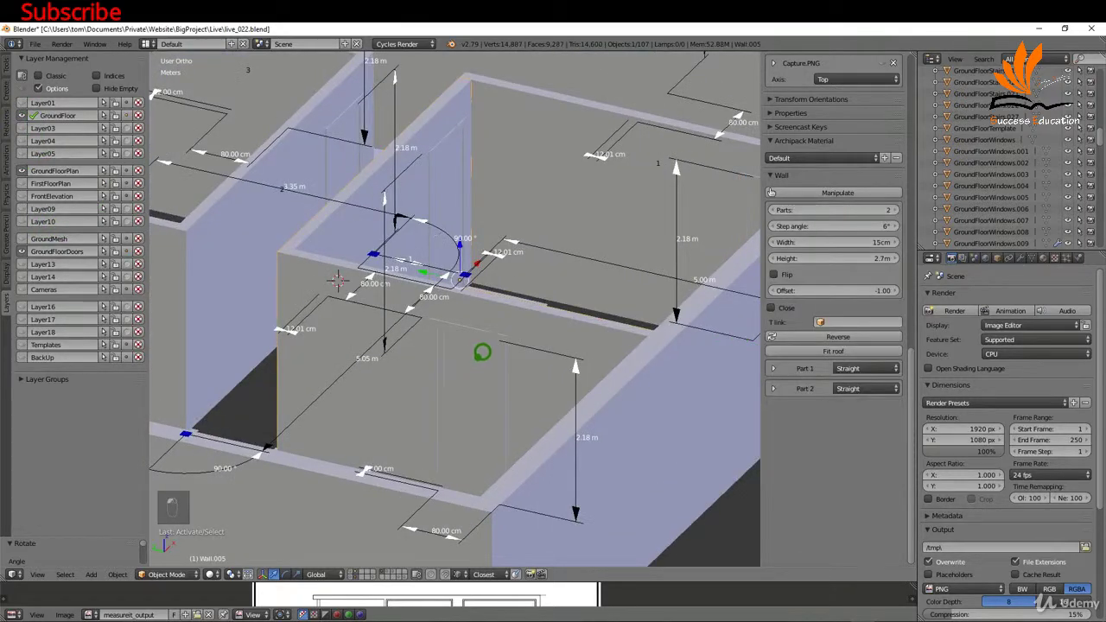
right_click(478, 355)
key("r")
key("r")
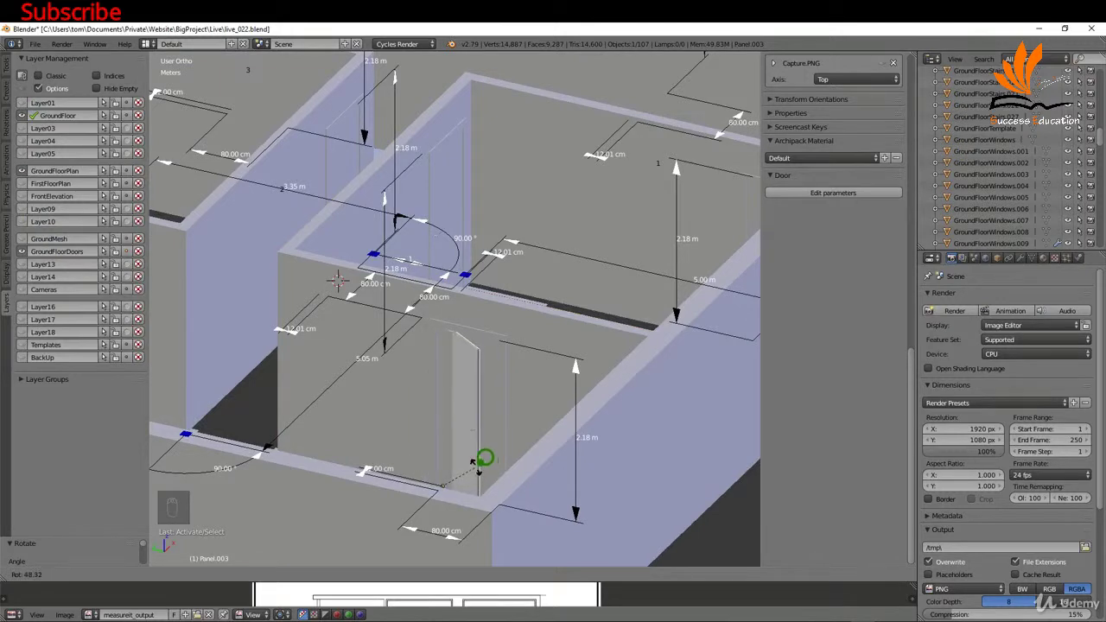
right_click(484, 455)
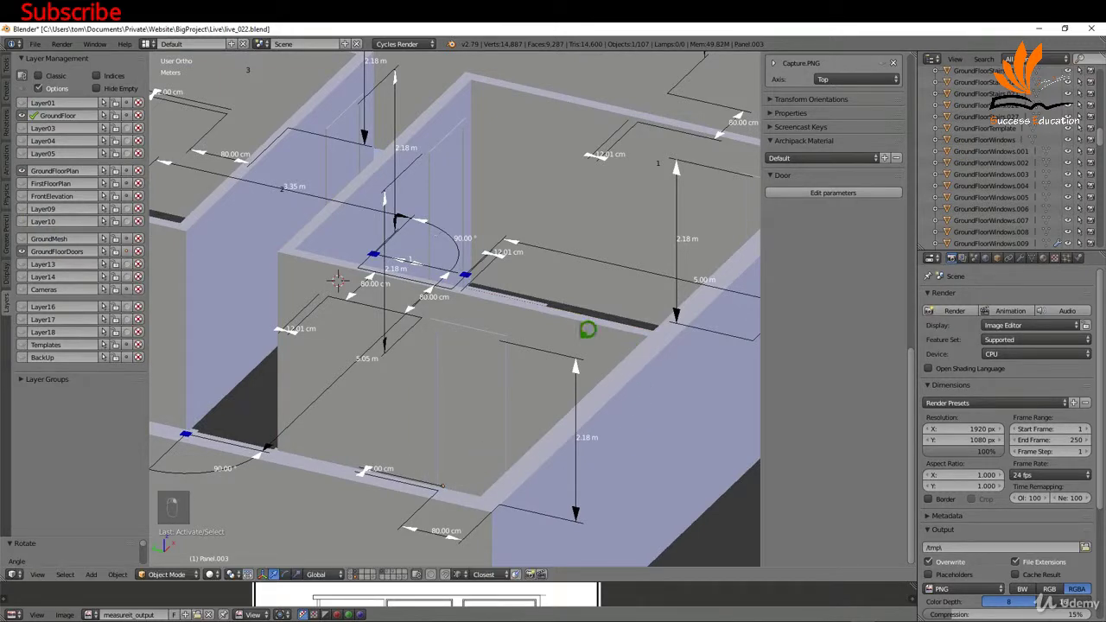
- Cut the door openings into the kitchen's interior wall with AutoBoolean
right_click(560, 313)
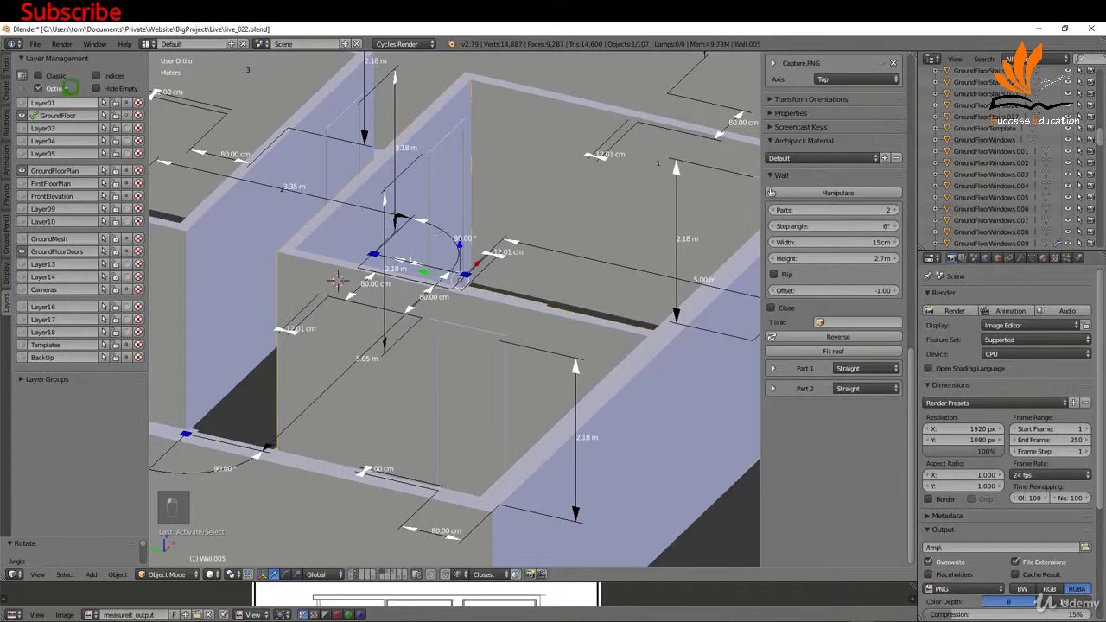
left_click(14, 59)
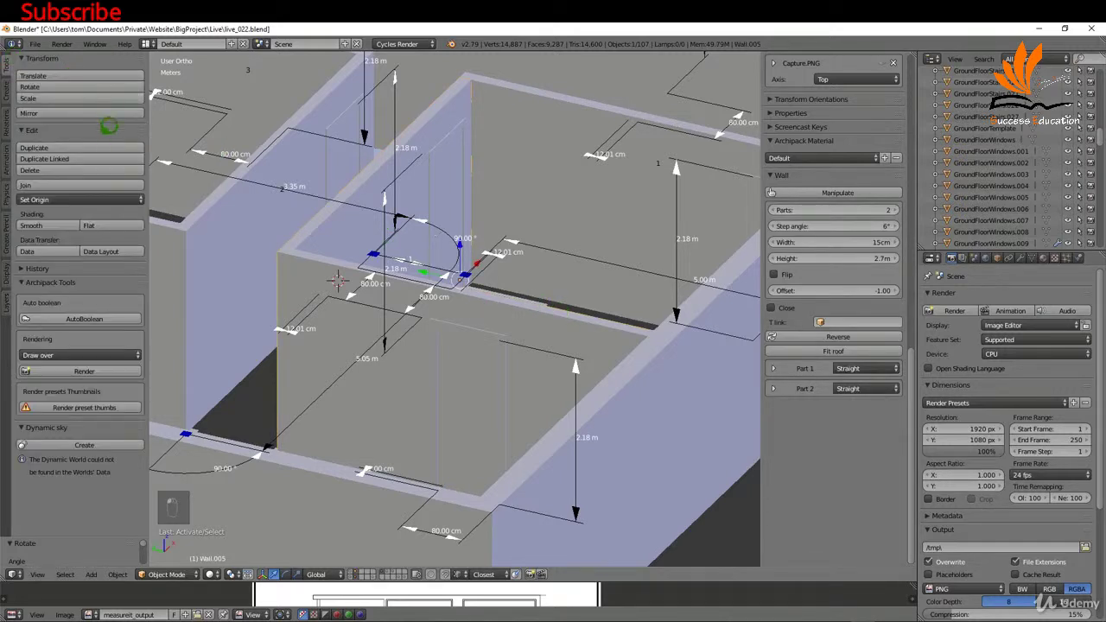
left_click(89, 319)
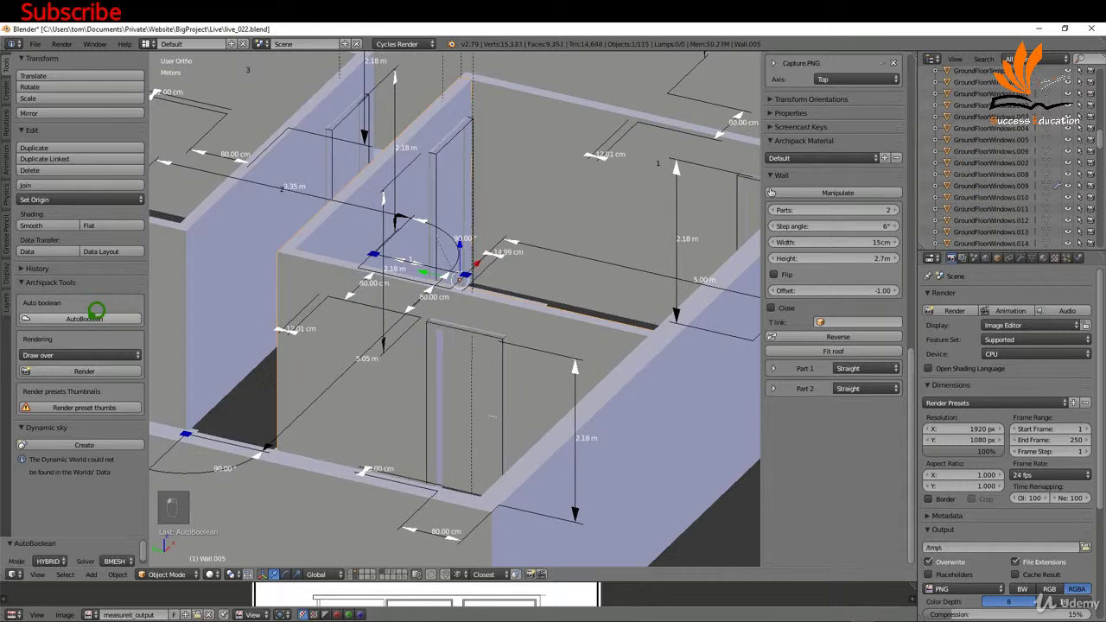
- Check the cut opening by trial-rotating the kitchen to living room door panel, cancel the rotation, and view the whole floor
right_click(468, 345)
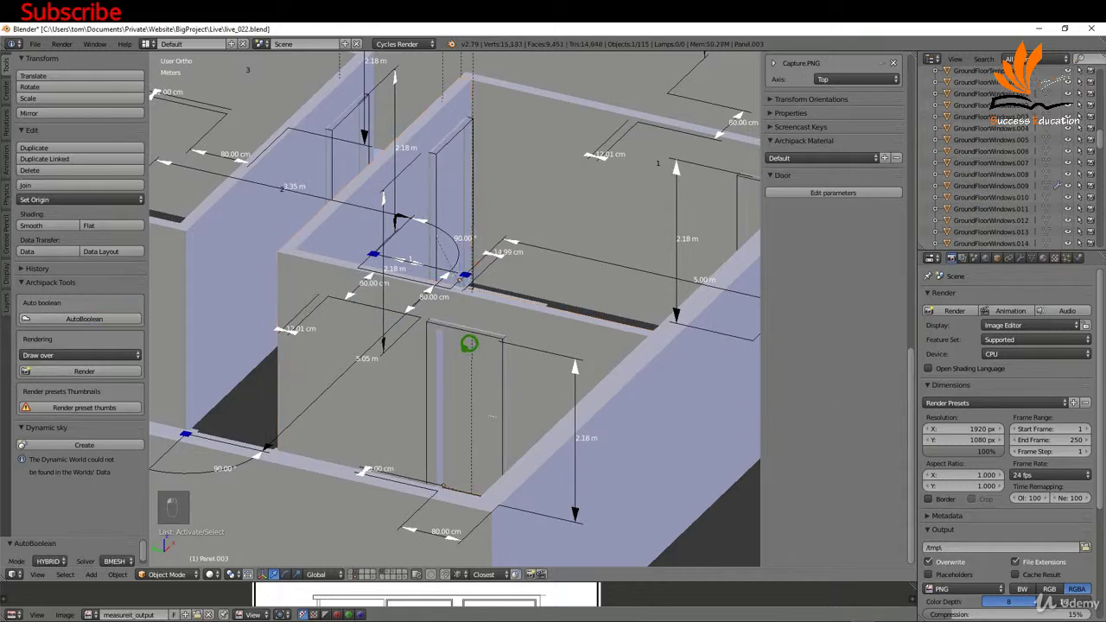
key("r")
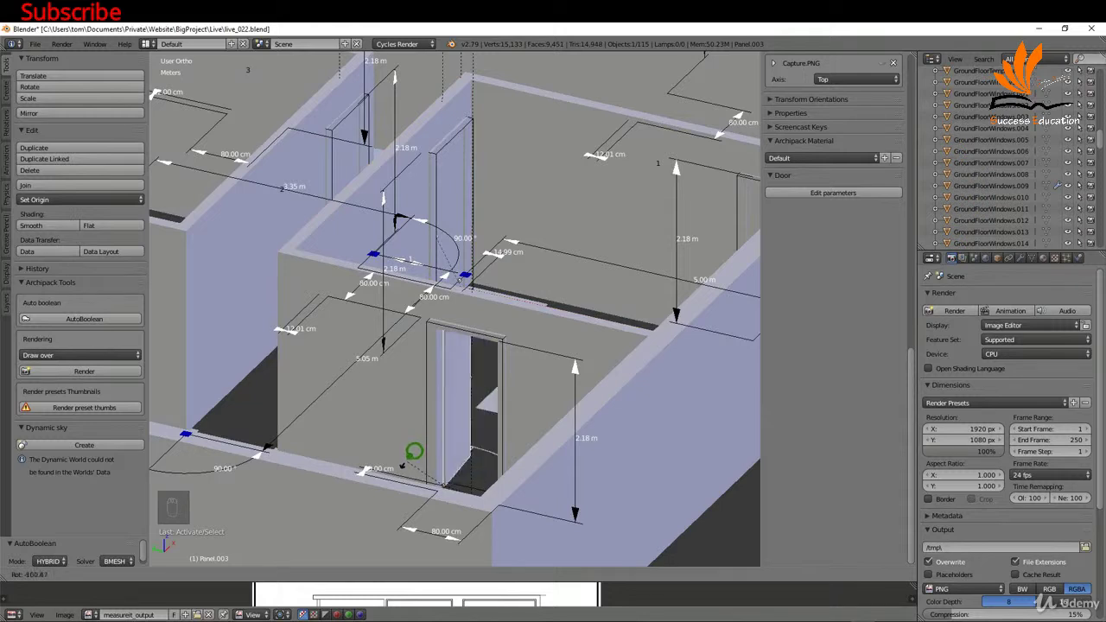
right_click(417, 451)
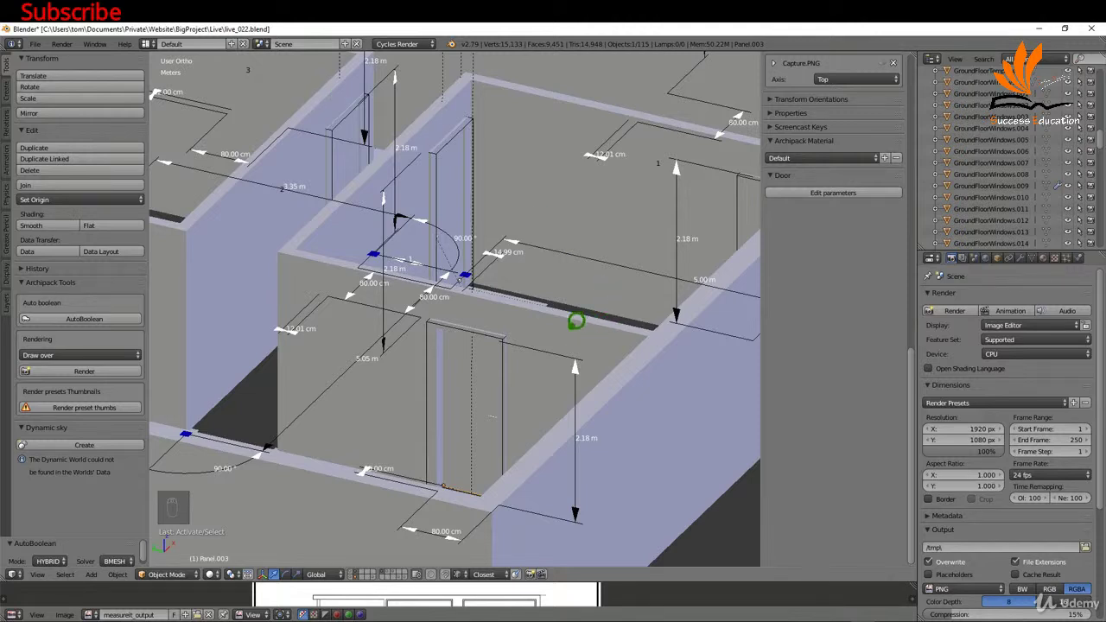
scroll(453, 307, "down", 3)
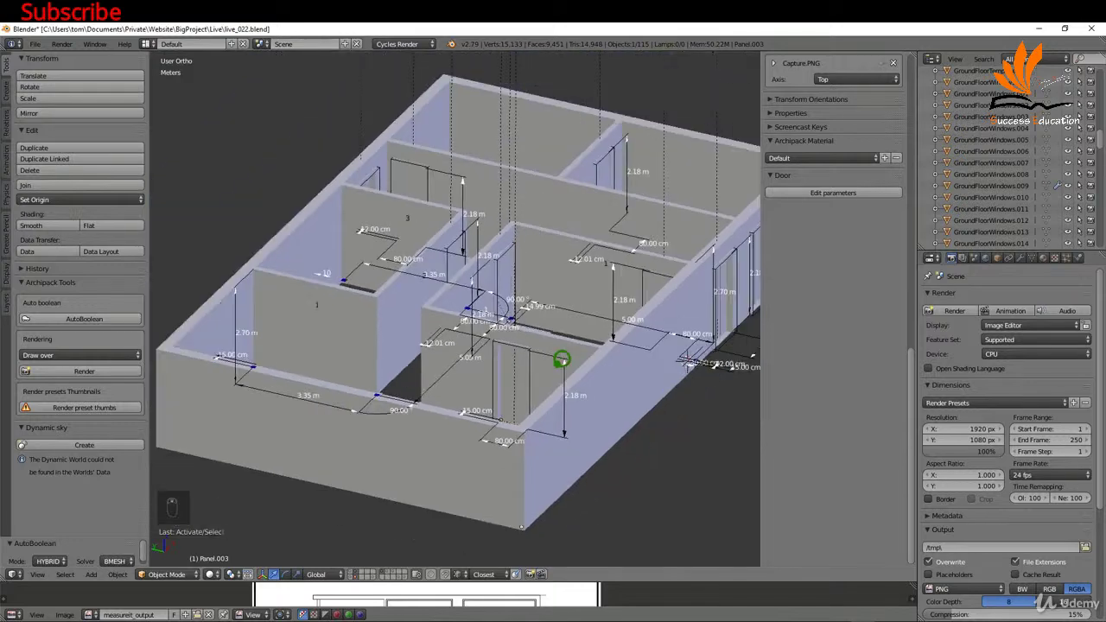